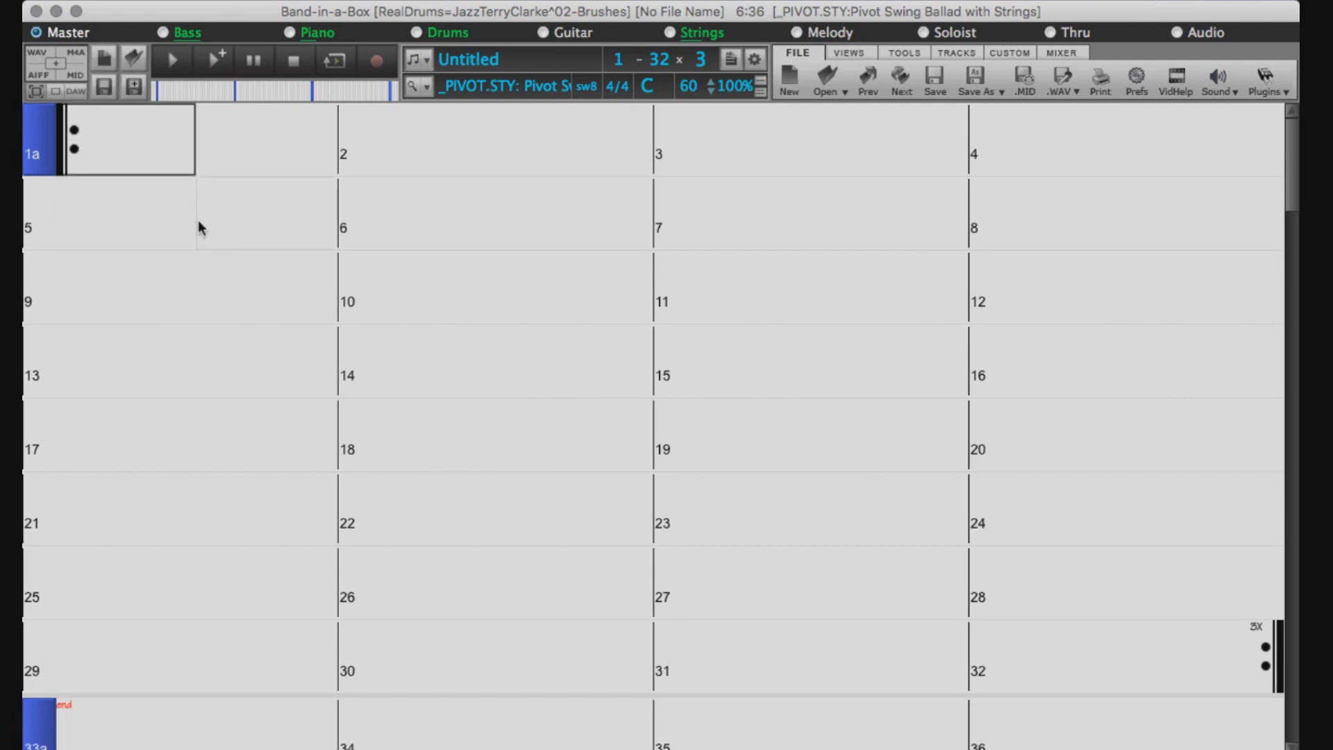
Step: Enter C then F in bar 1 and Dm at the start of bar 2
left_click(172, 173)
type("C")
key("Return")
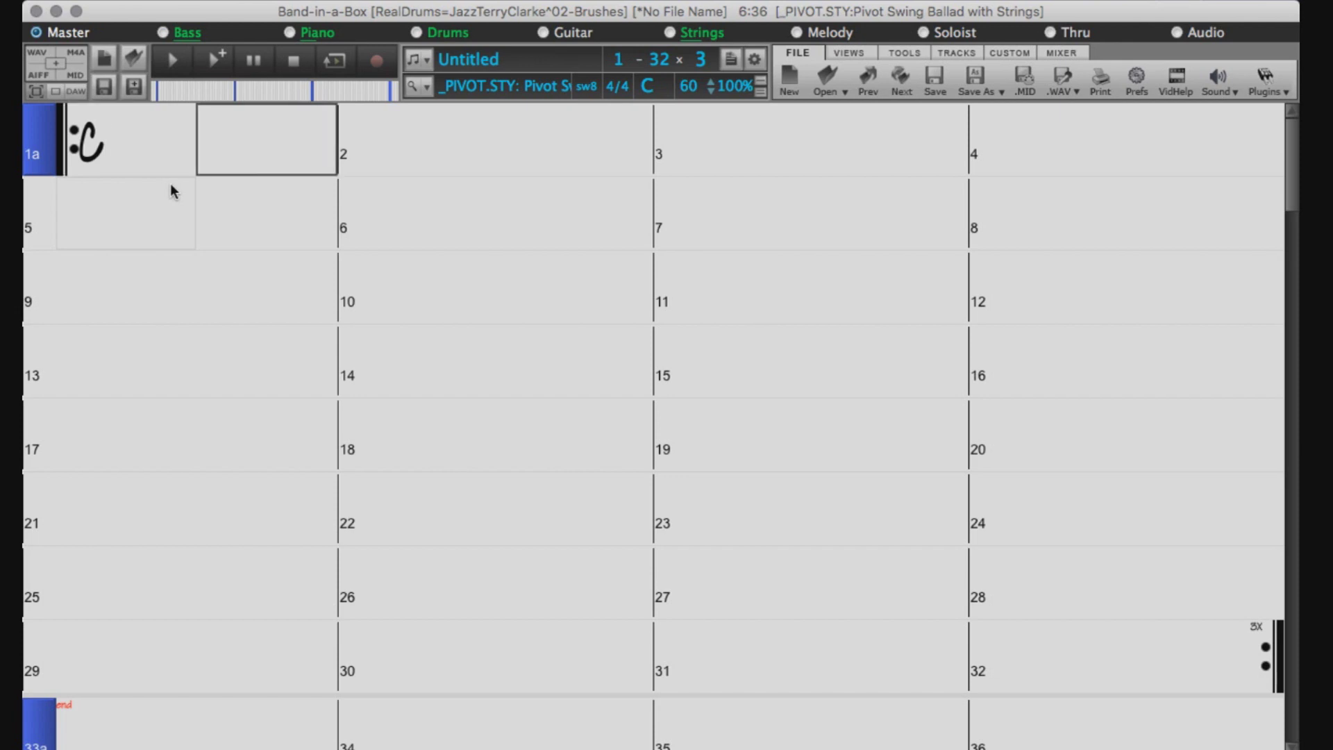
type("F")
key("Return")
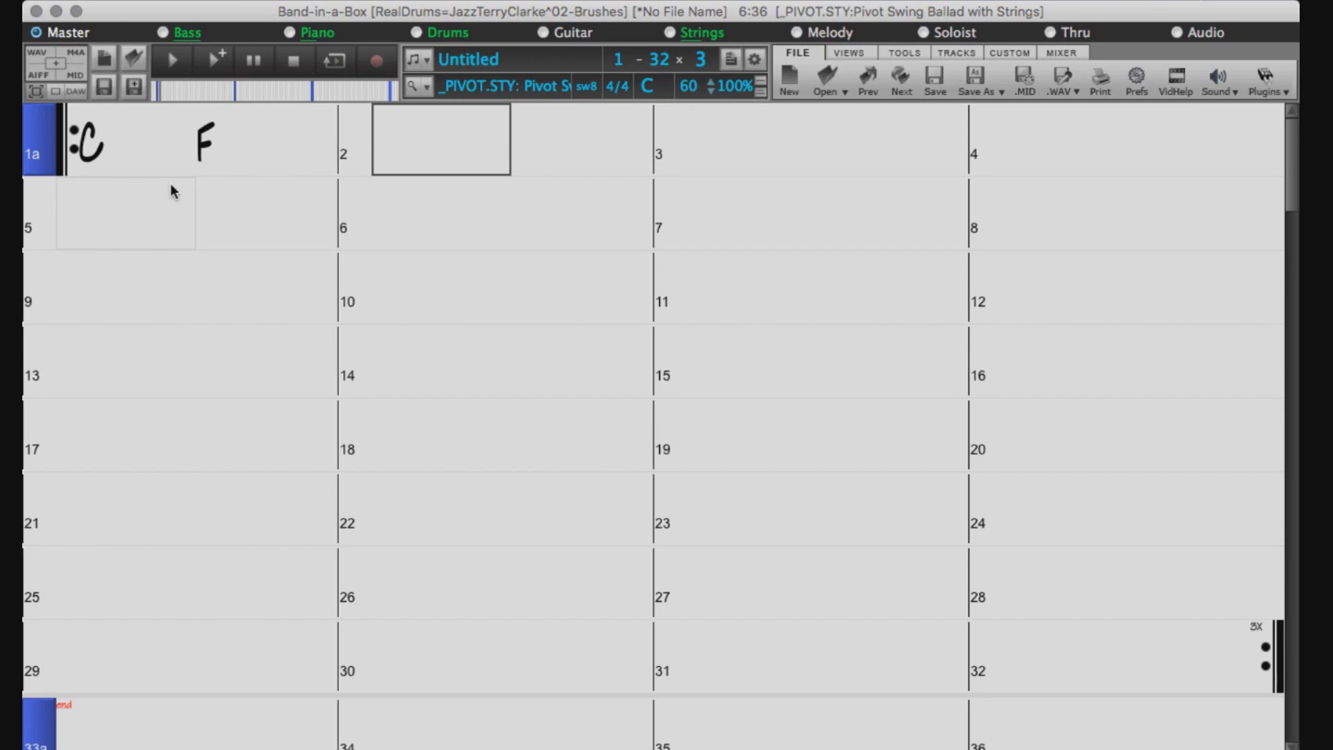
type("Dm")
key("Return")
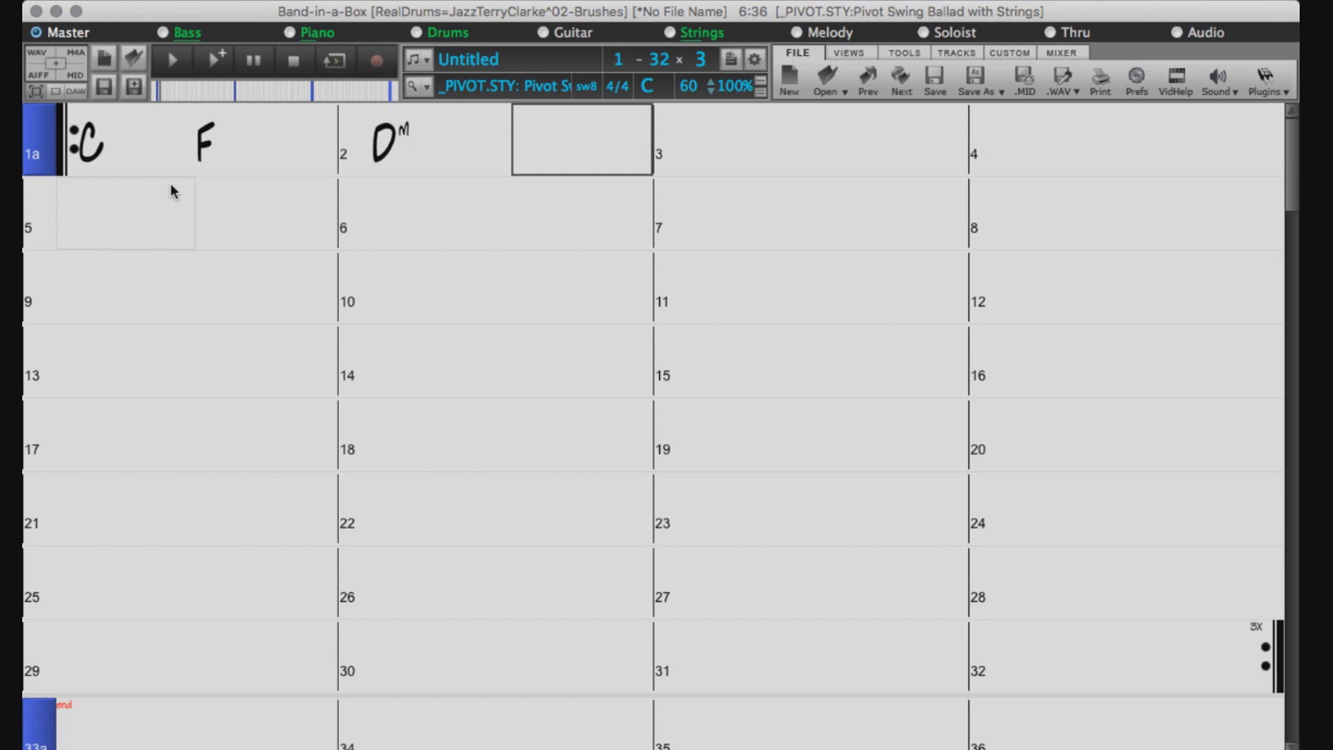
Step: Replace the Dmaj7 entry with Dmaj in the second half of bar 2
type("Dmaj7")
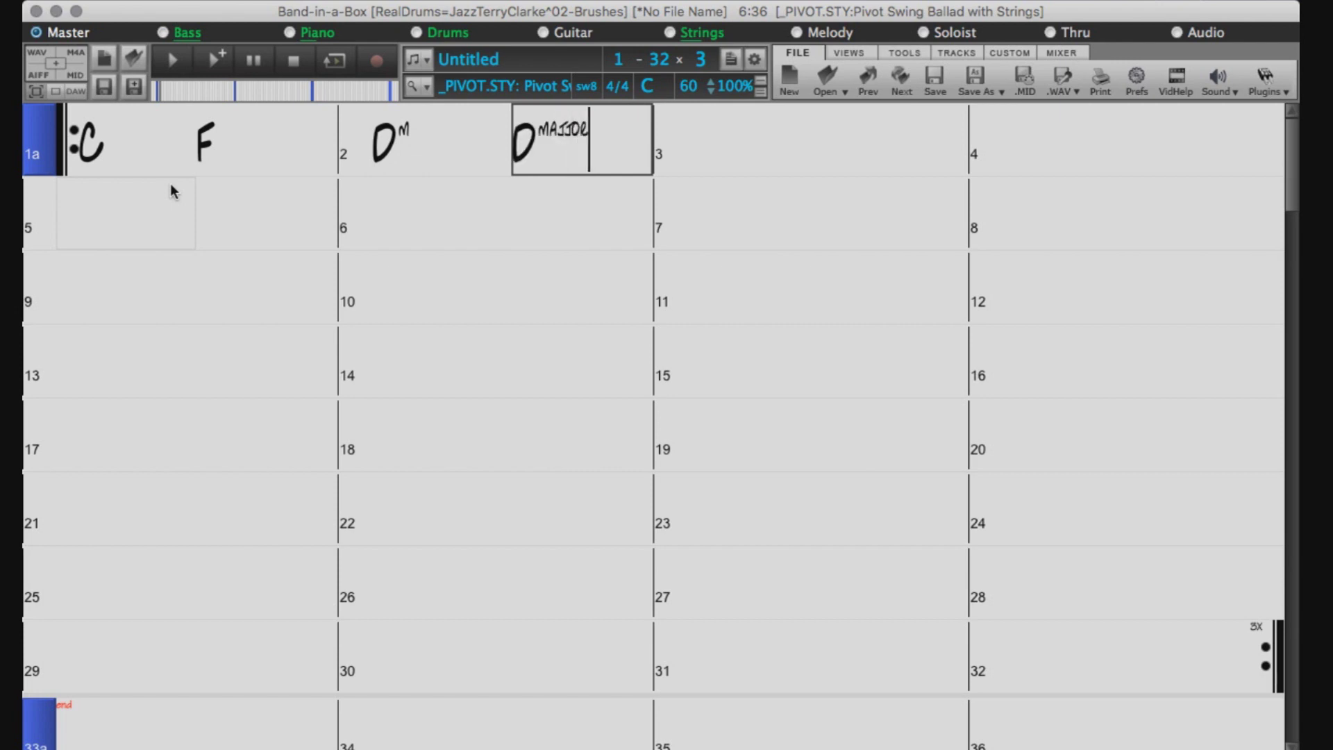
key("Right")
key("Left")
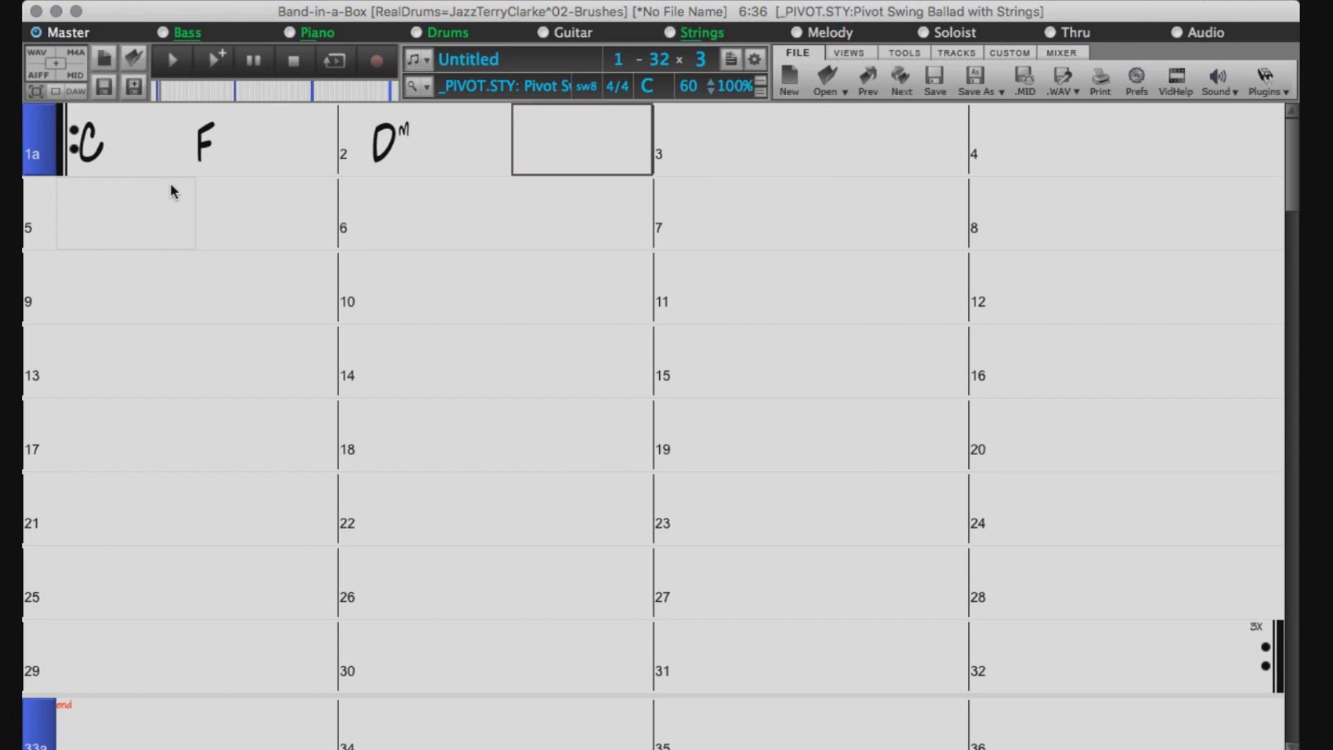
type("Dmaj")
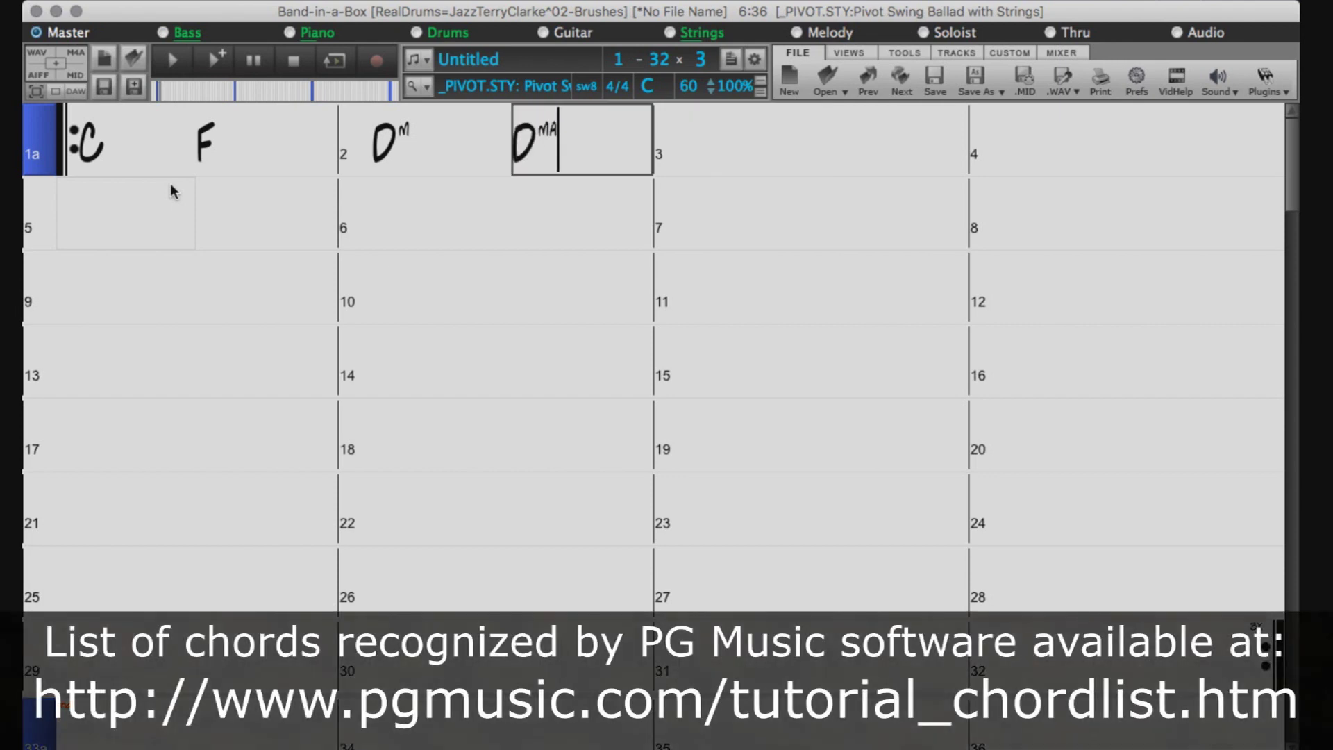
key("Return")
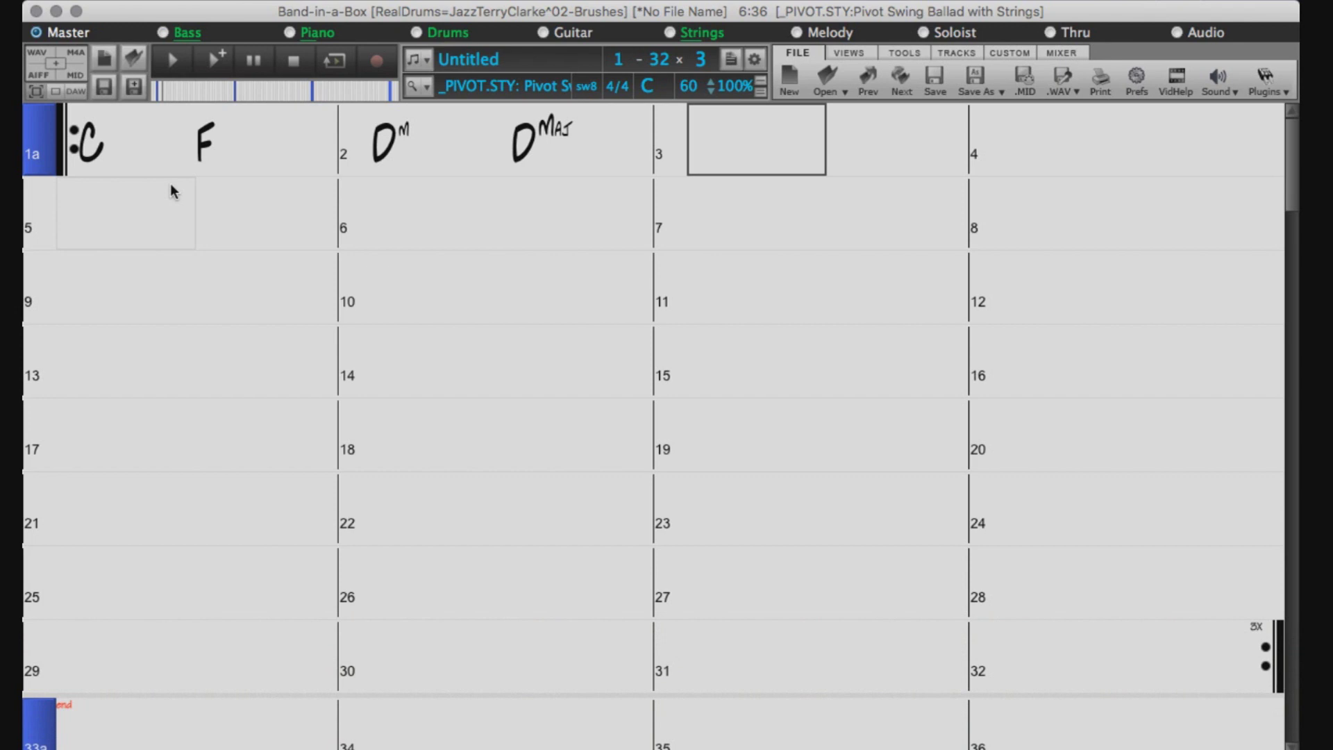
Step: Enter AmMaj7 and Am in bar 3, replacing Am7, then Fmaj in bar 4
type("Am7")
key("Return")
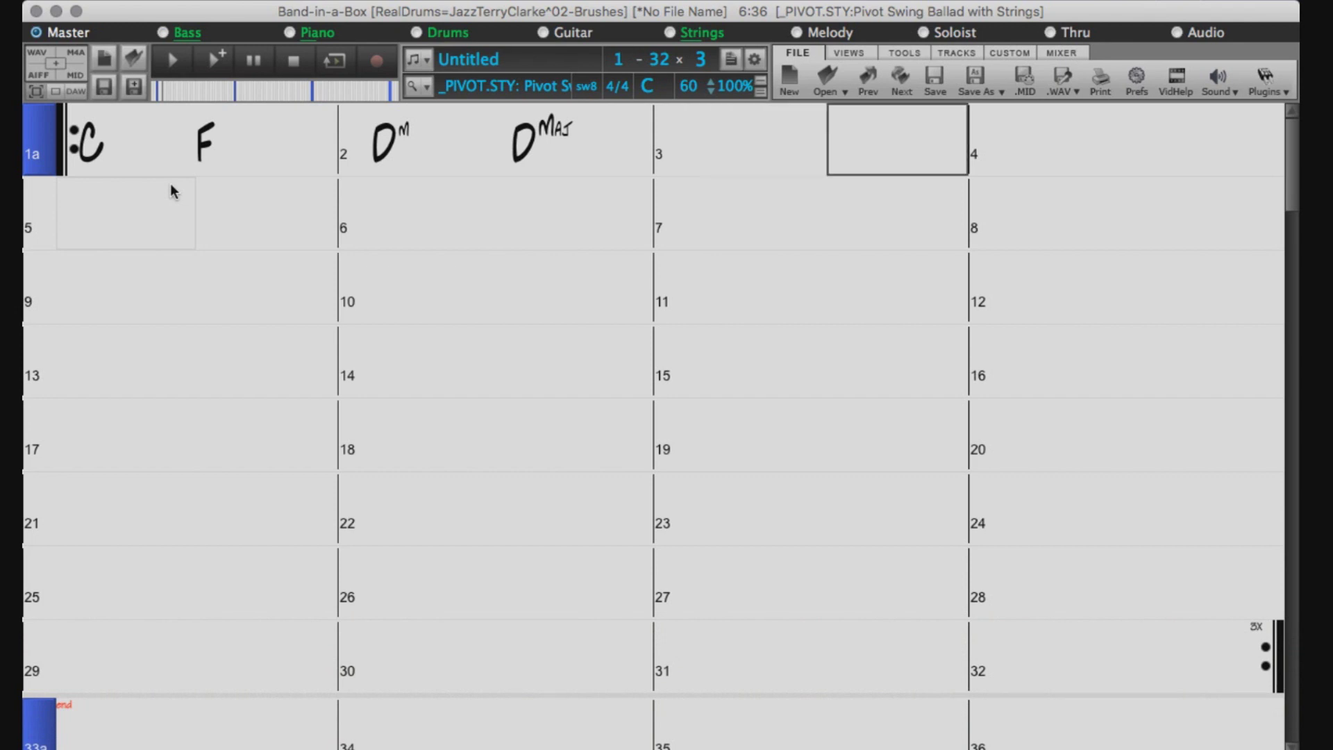
key("Left")
type("A")
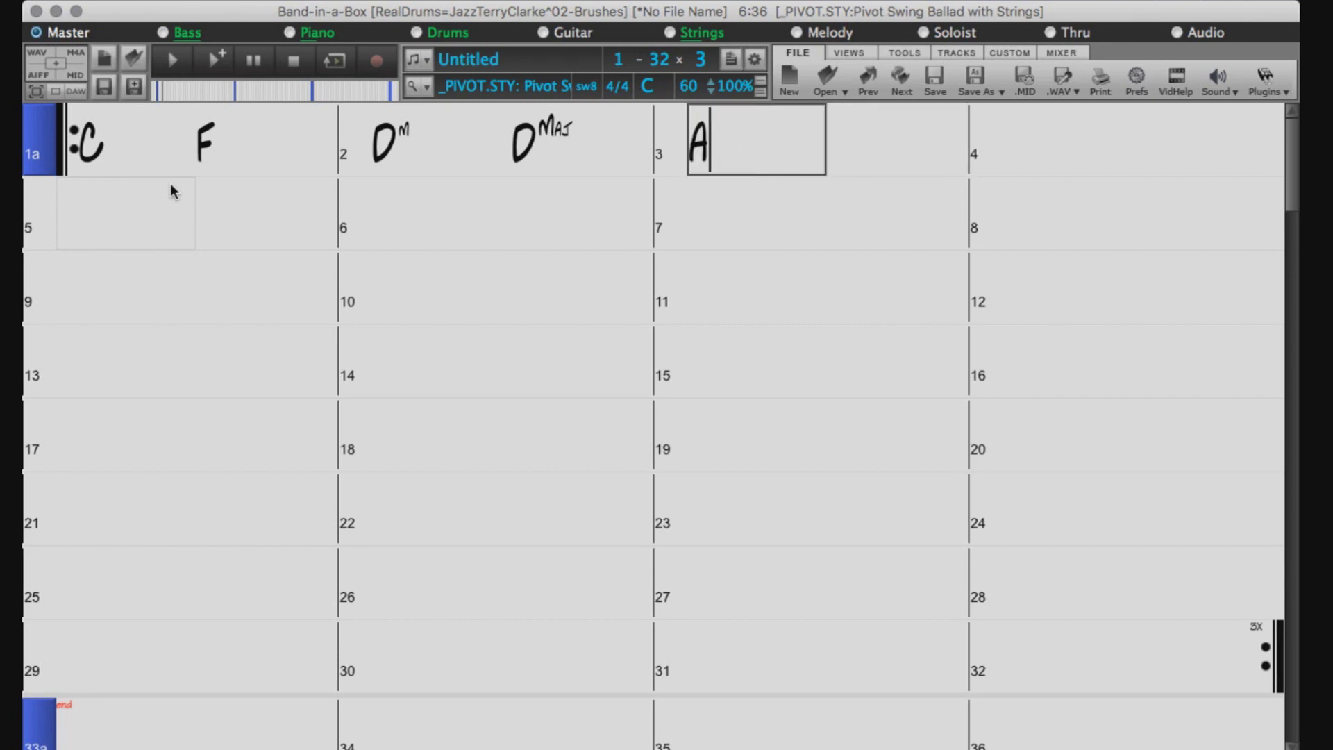
type("mmaj7")
key("Return")
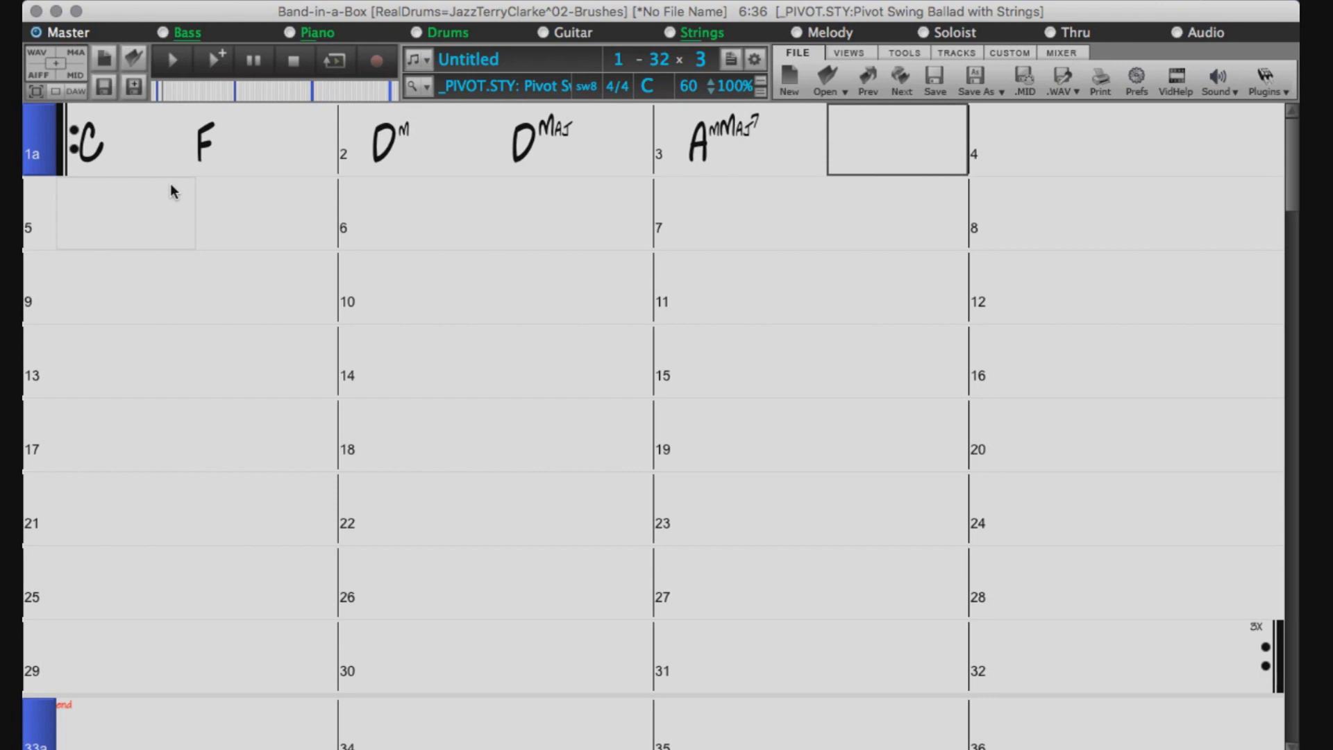
type("Am")
key("Return")
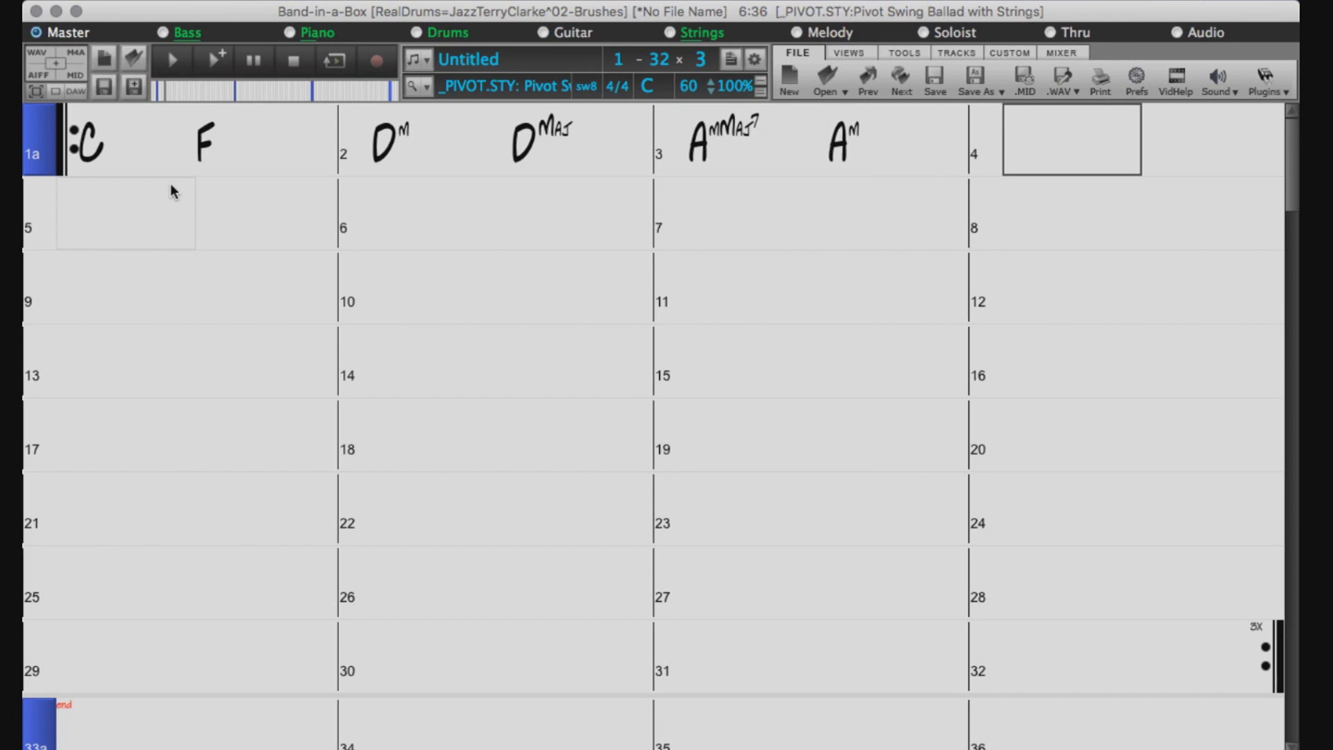
type("Fmaj")
key("Return")
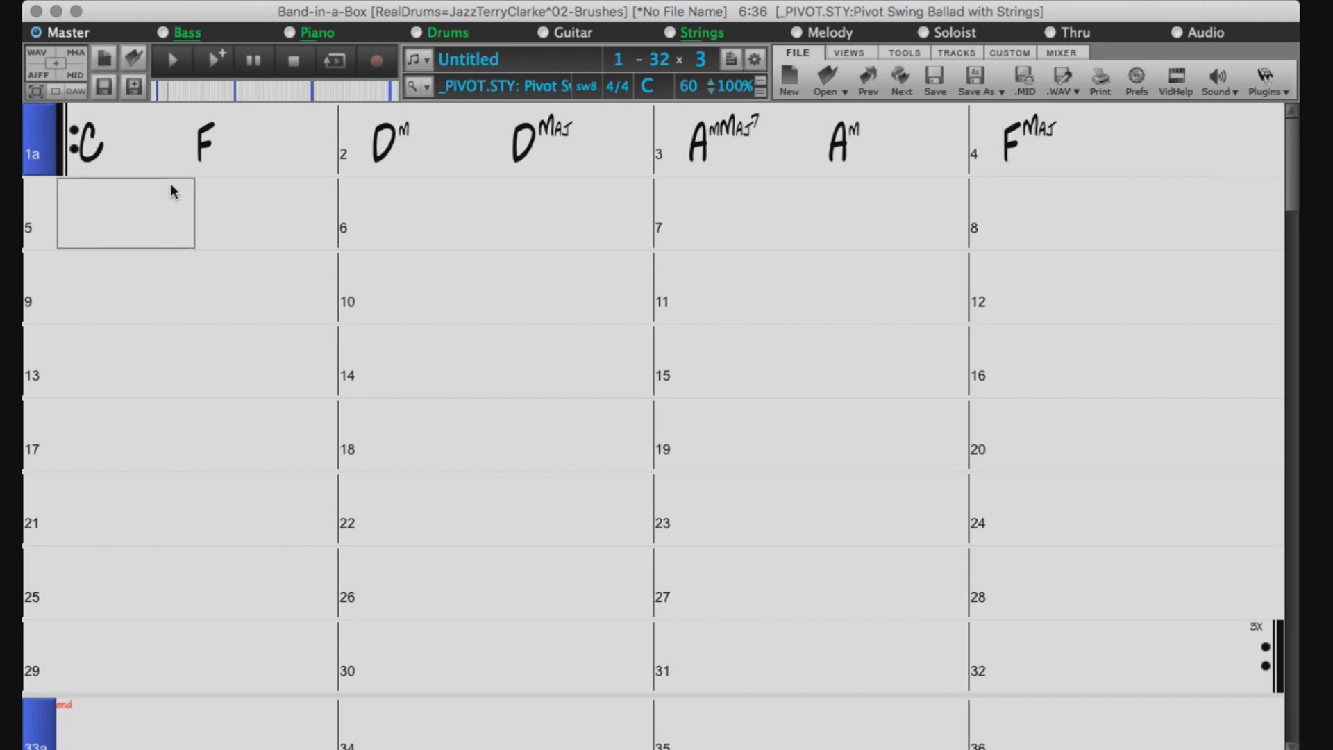
Step: Enter Bb in bar 5 and F# twice in bar 6
type("Bb")
key("Return")
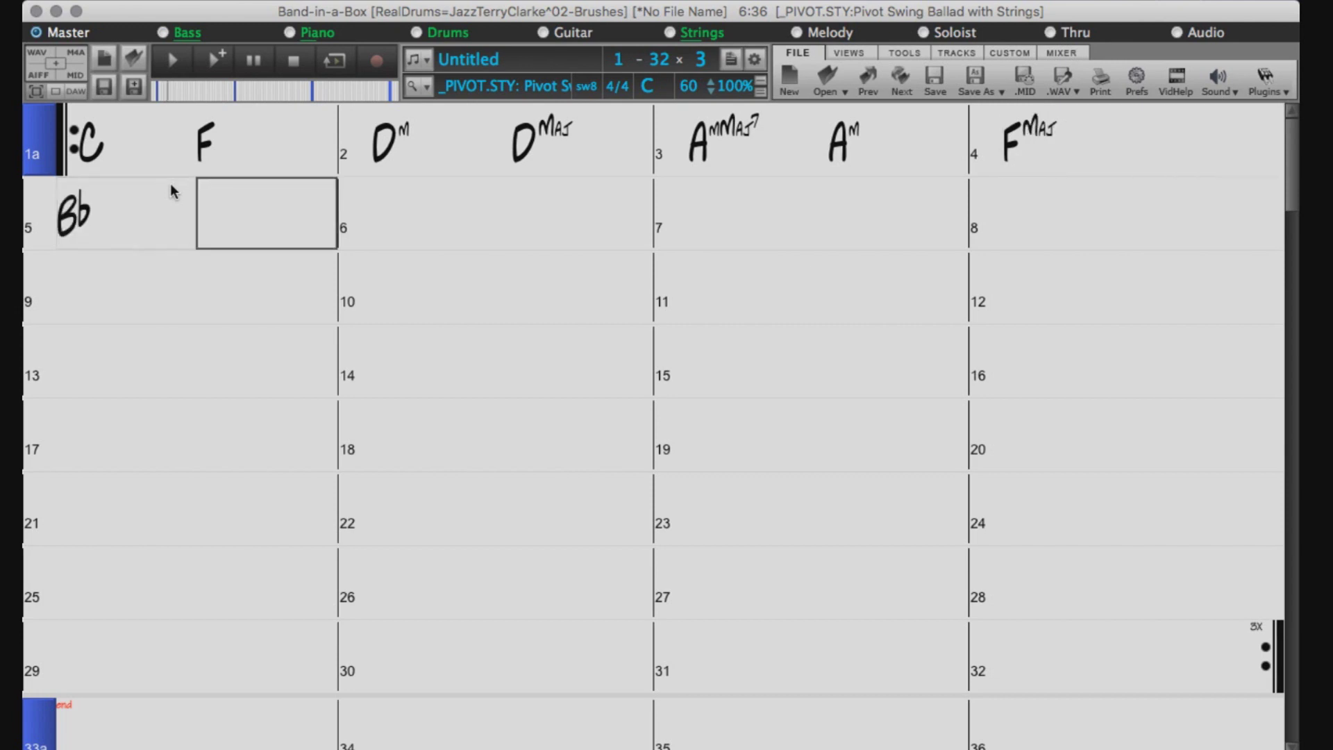
key("Right")
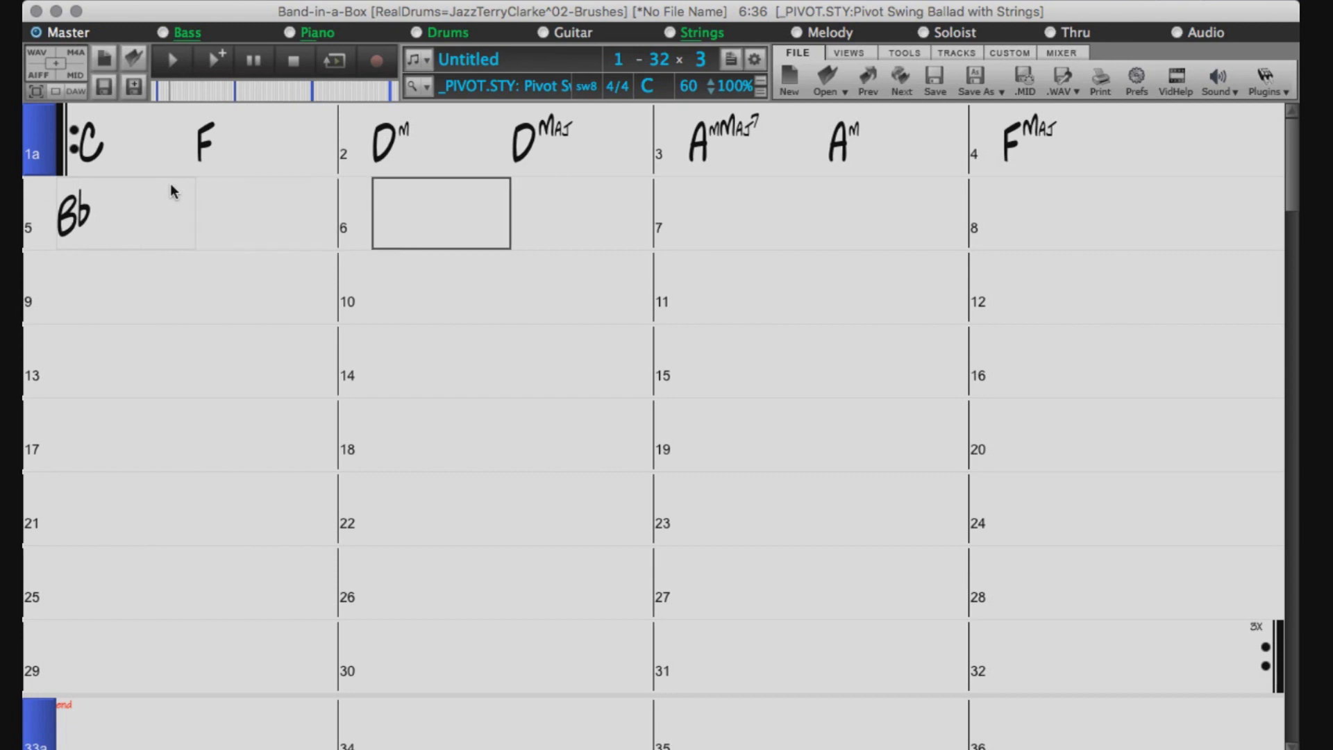
type("F#")
key("Return")
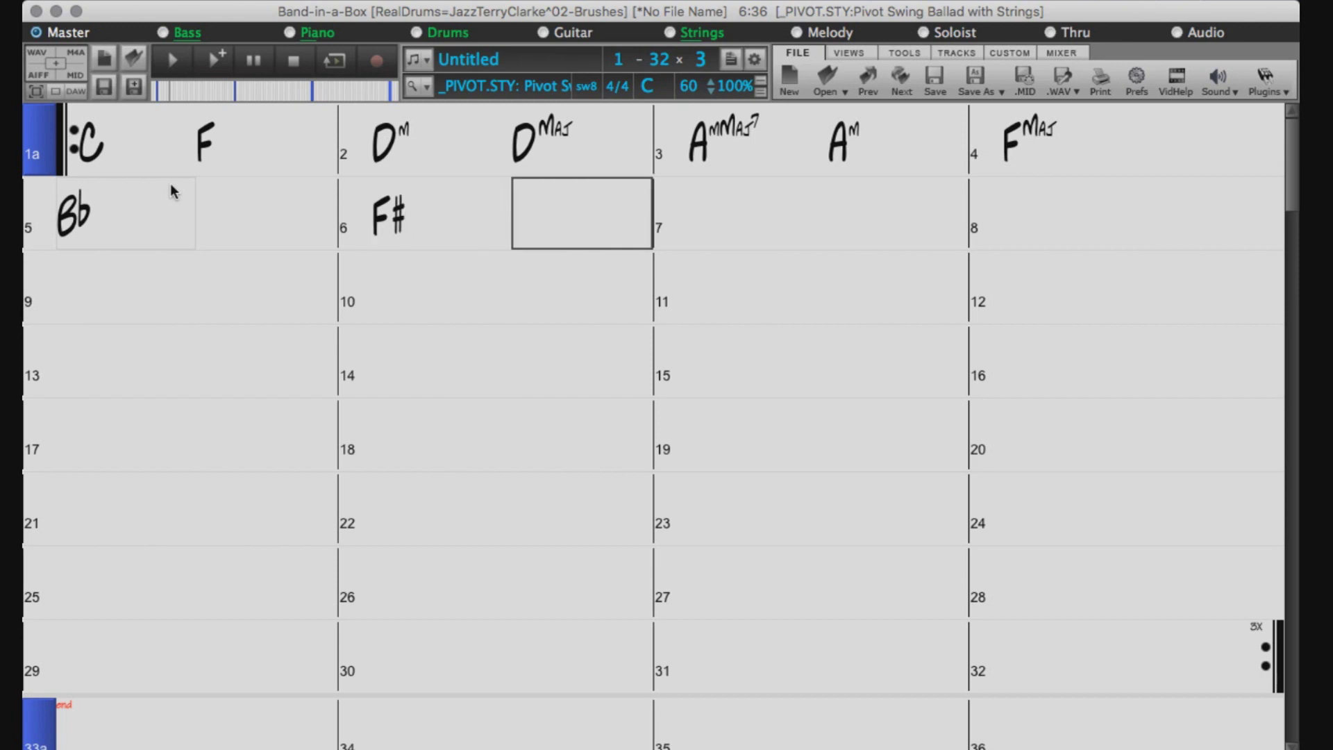
type("F#")
key("Return")
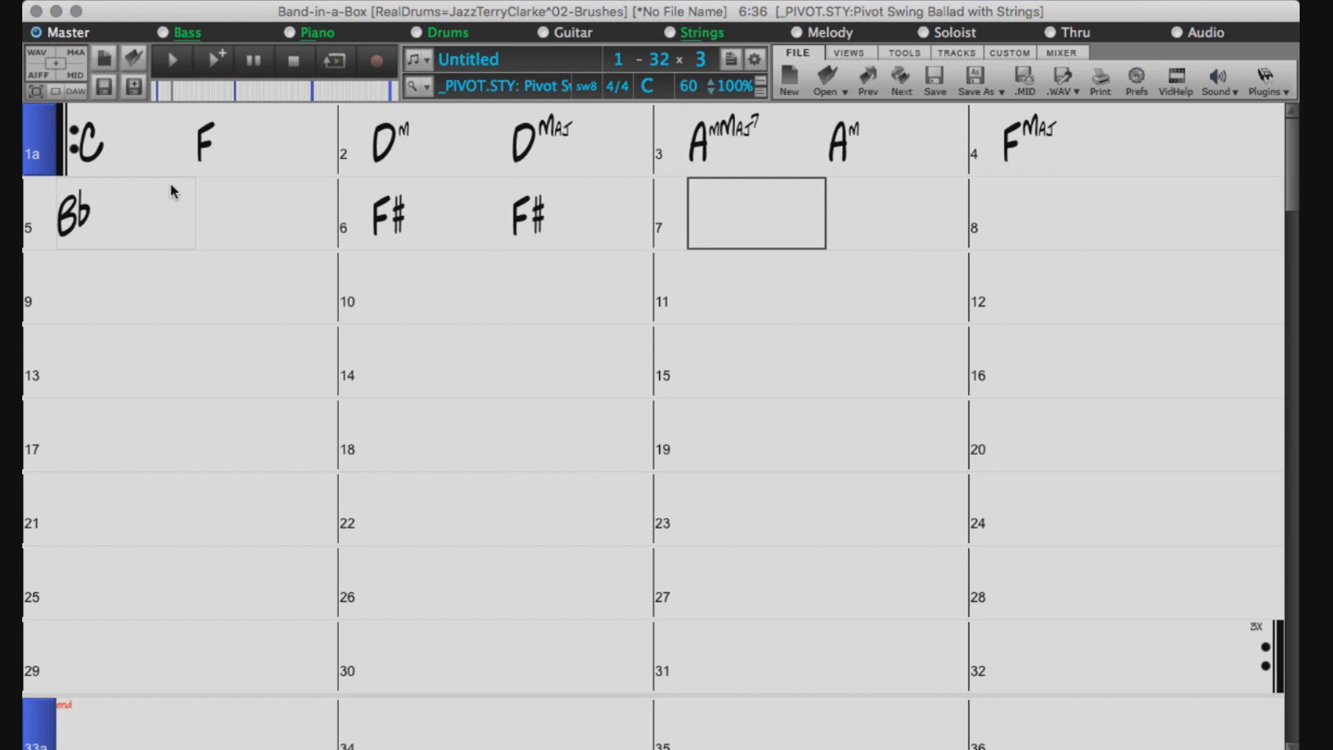
Step: Enter C and D in bar 7, then E and F (as degree 4) in bar 8
type("C")
key("Return")
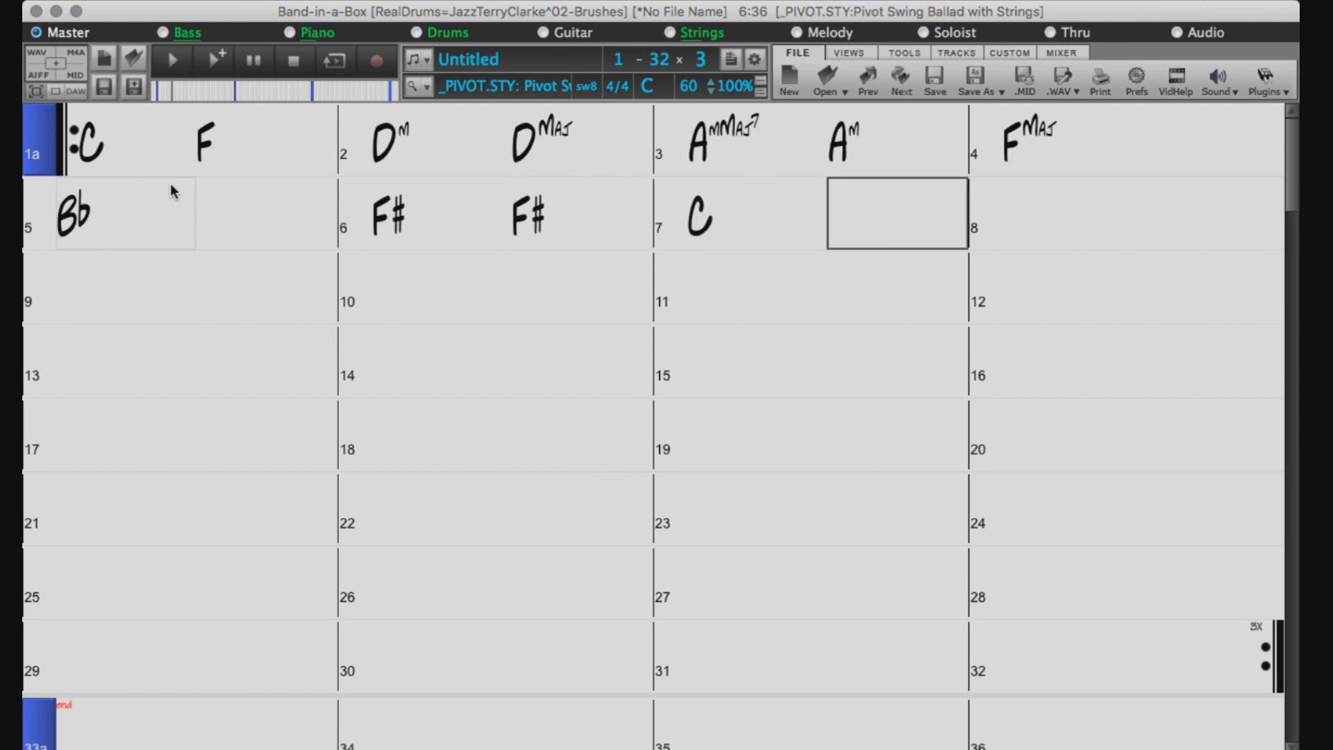
type("D")
key("Return")
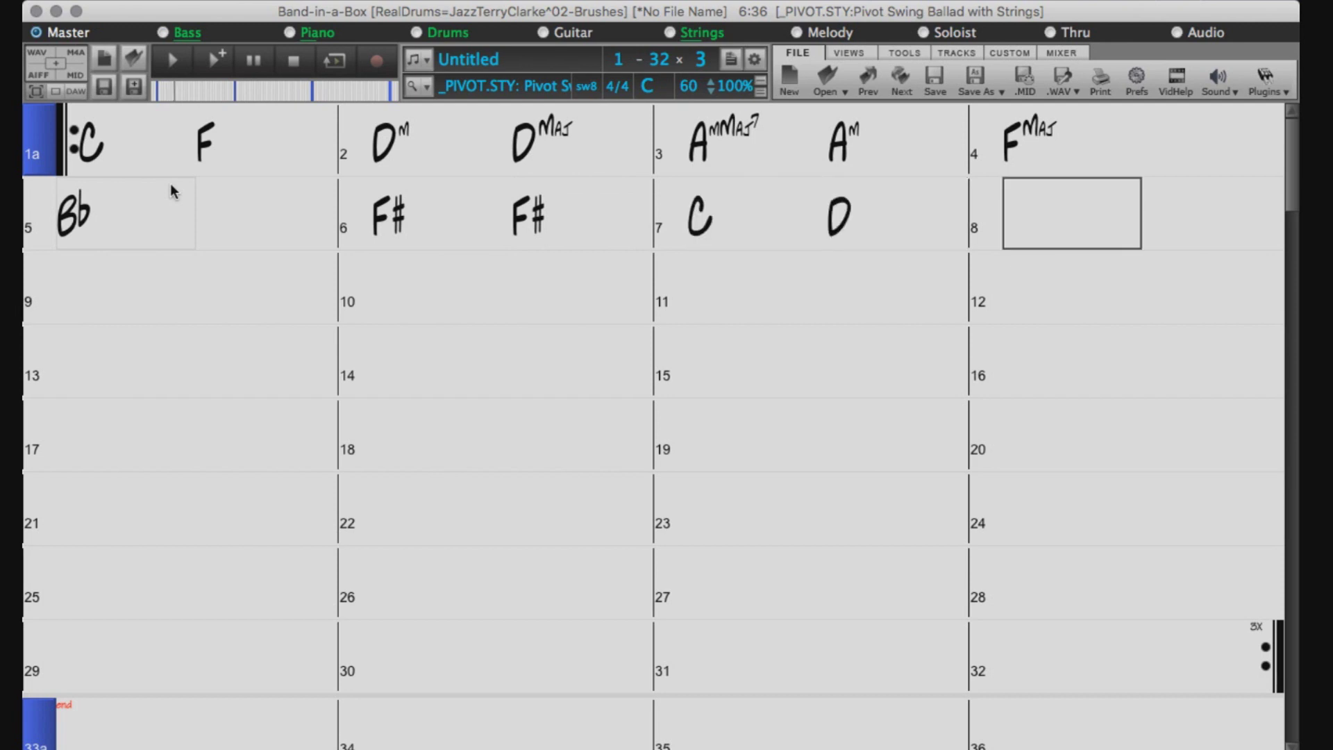
type("E")
key("Return")
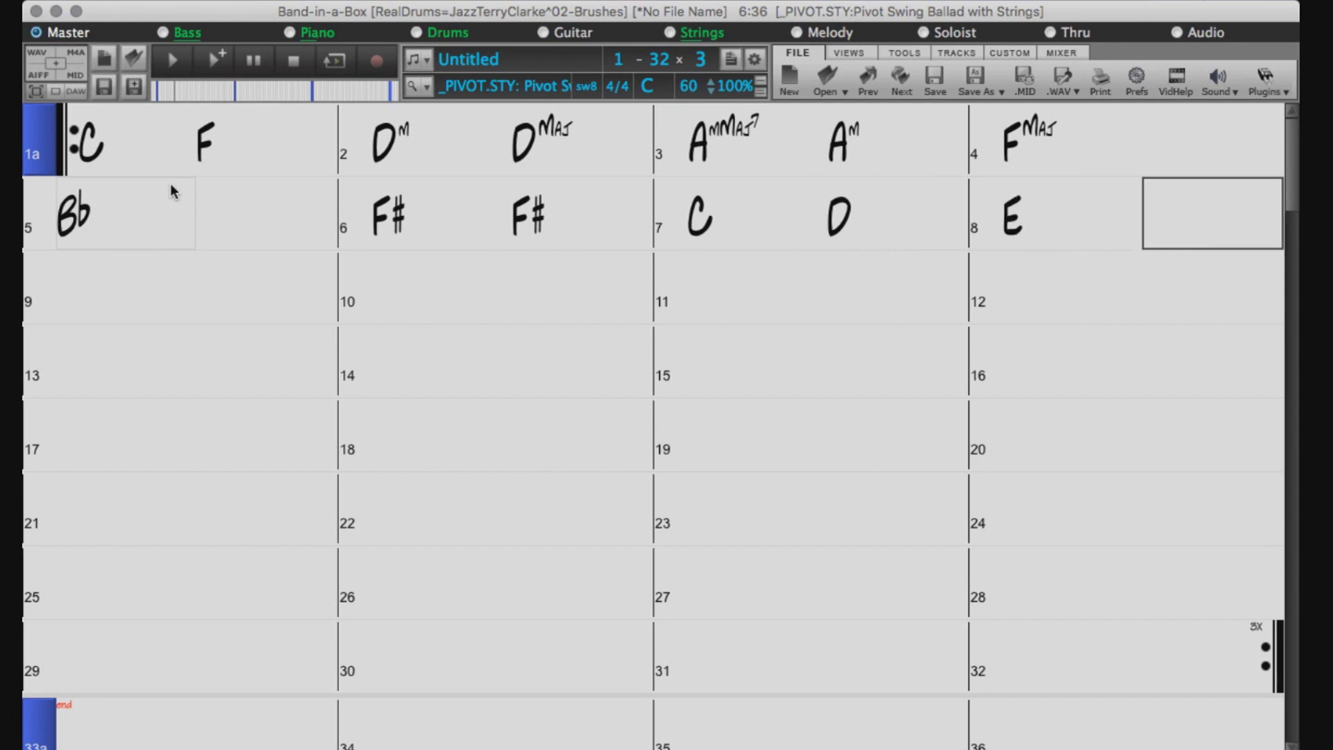
type("4")
key("Return")
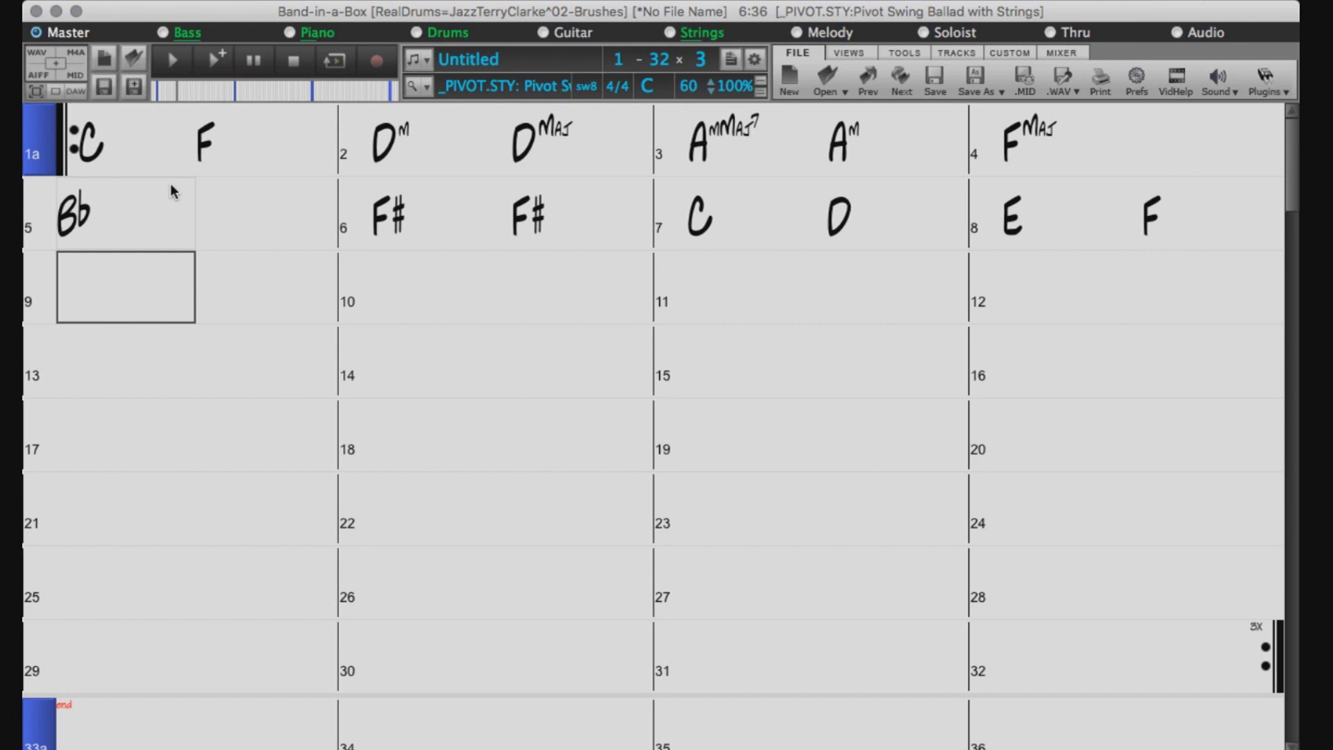
Step: Enter C, Am, F and G7 across bars 9 and 10
type("C")
key("Return")
type("Am")
key("Return")
type("F")
key("Return")
type("G7")
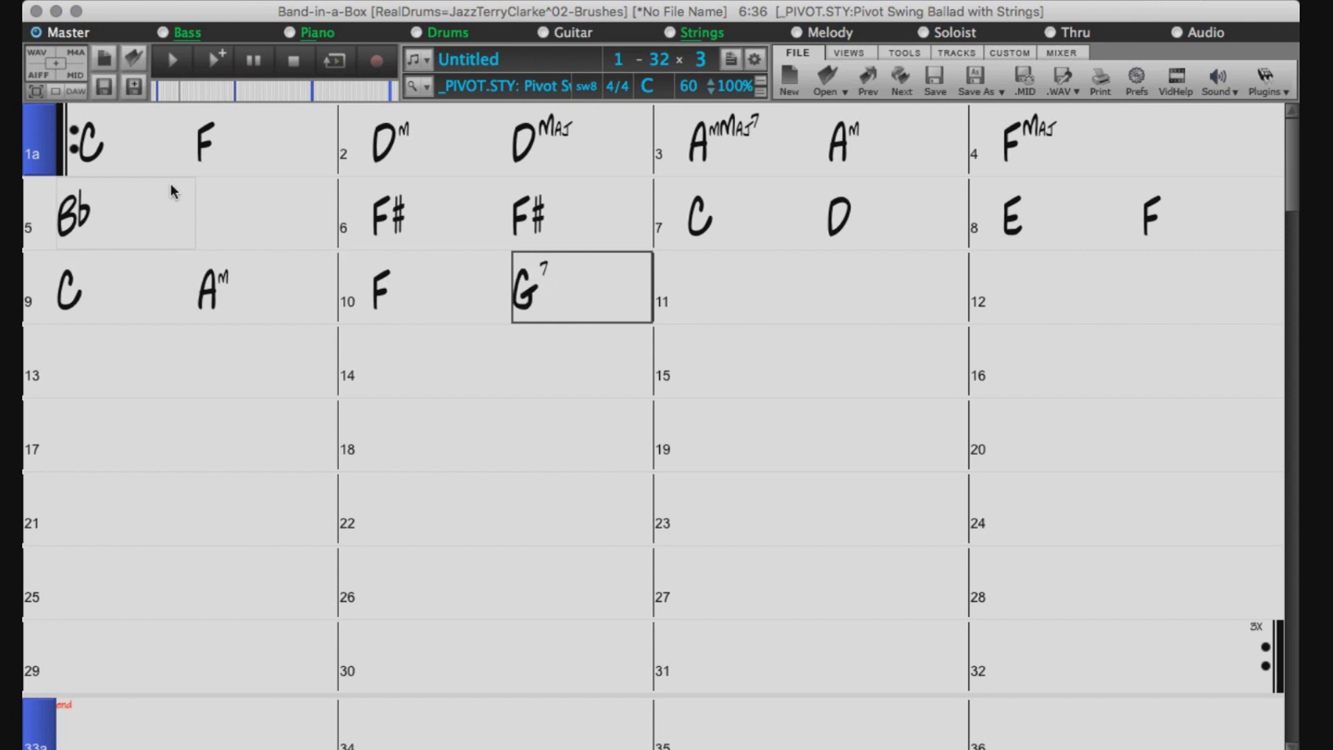
key("Return")
Step: Enter C Am F G7 in bars 13–14 using degree numbers 1, 6m, 4 and 57
left_click(85, 331)
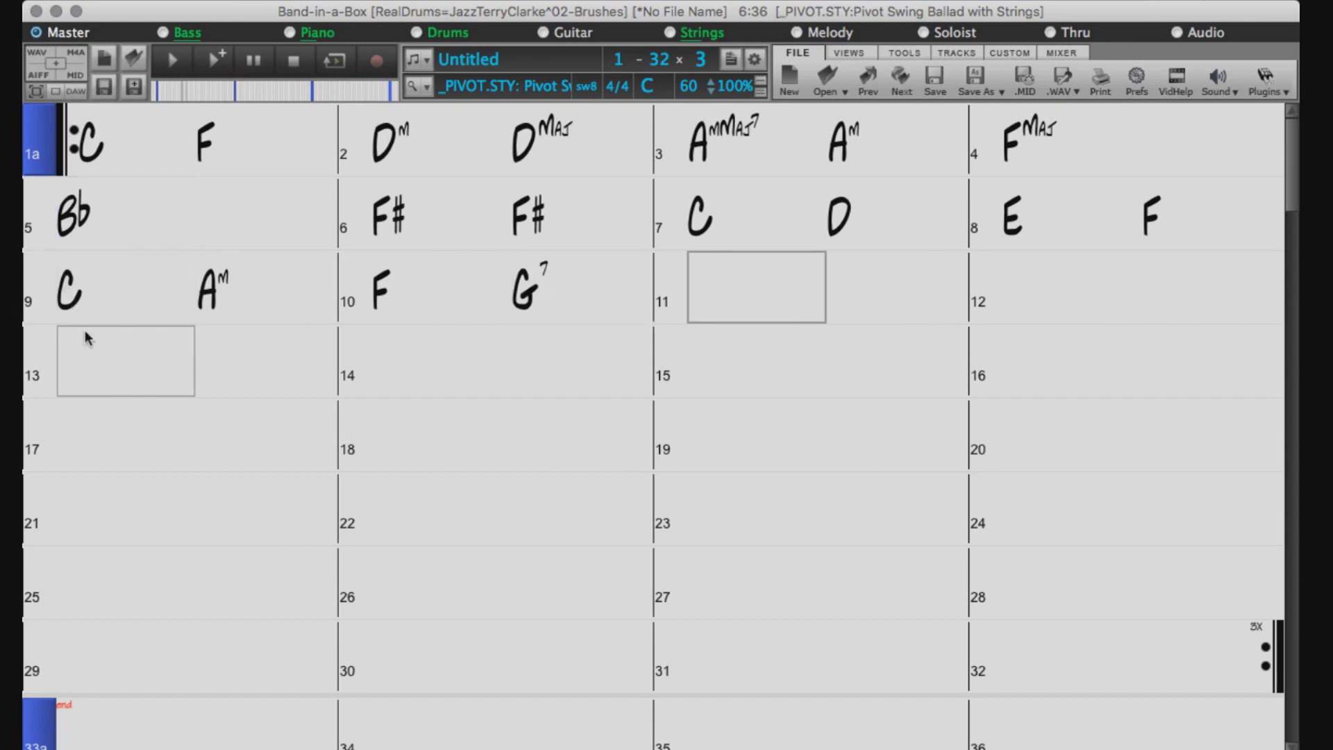
type("1")
key("Return")
type("6m")
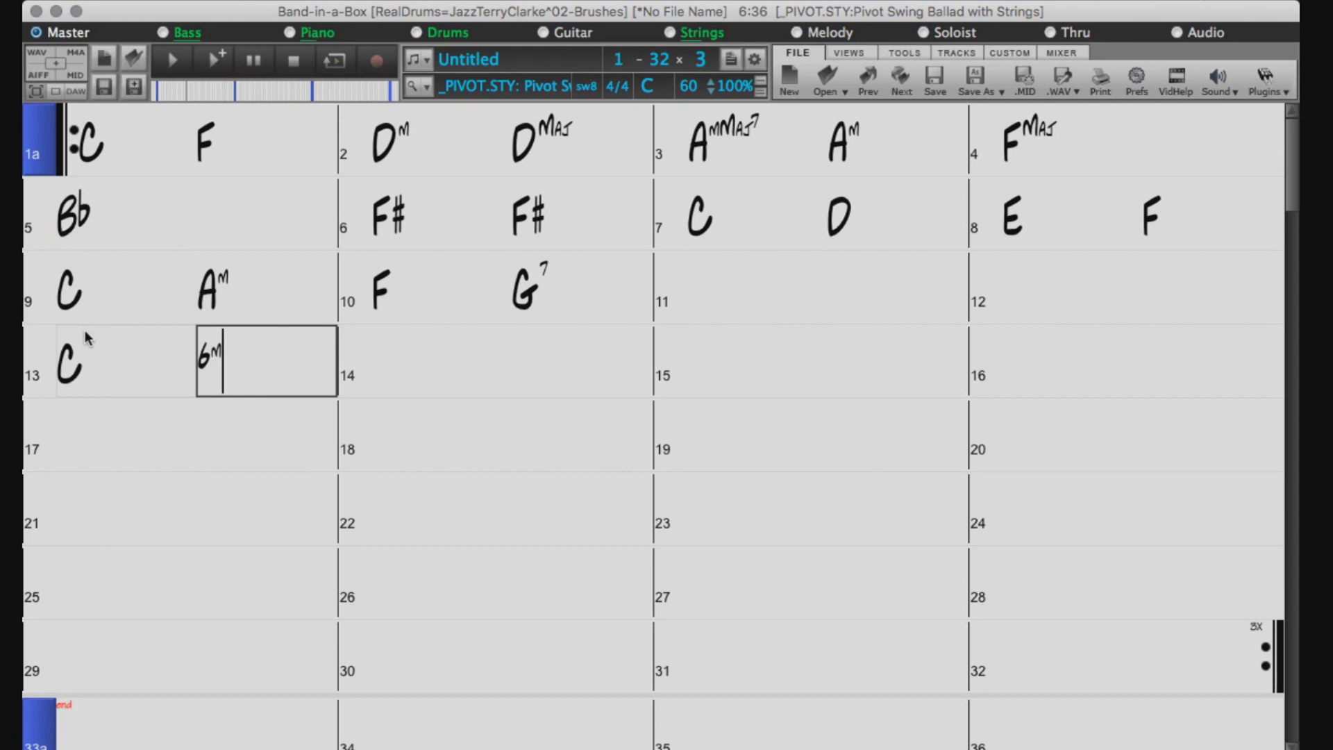
key("Return")
type("4")
key("Return")
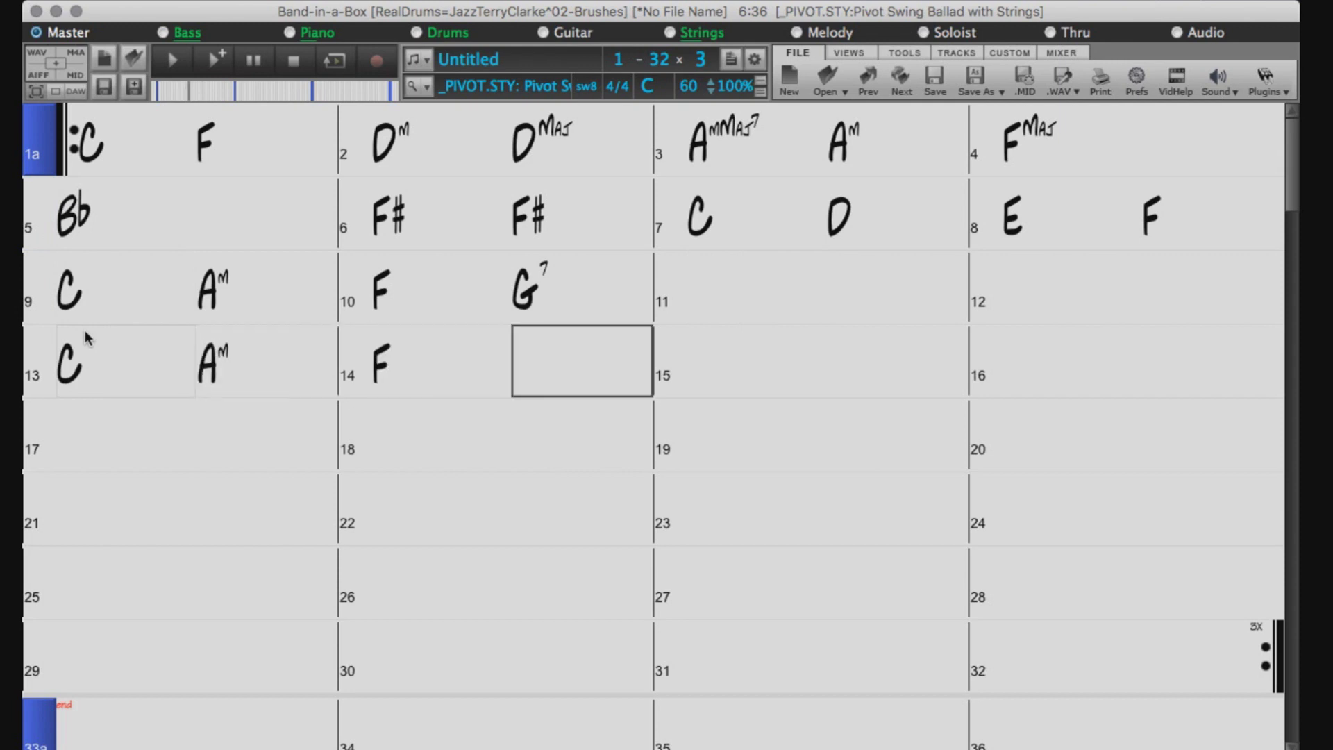
type("57")
key("Return")
Step: Enter C Am F G7 in bars 17–18 using degrees 1, 6, 4 and 57
key("Down")
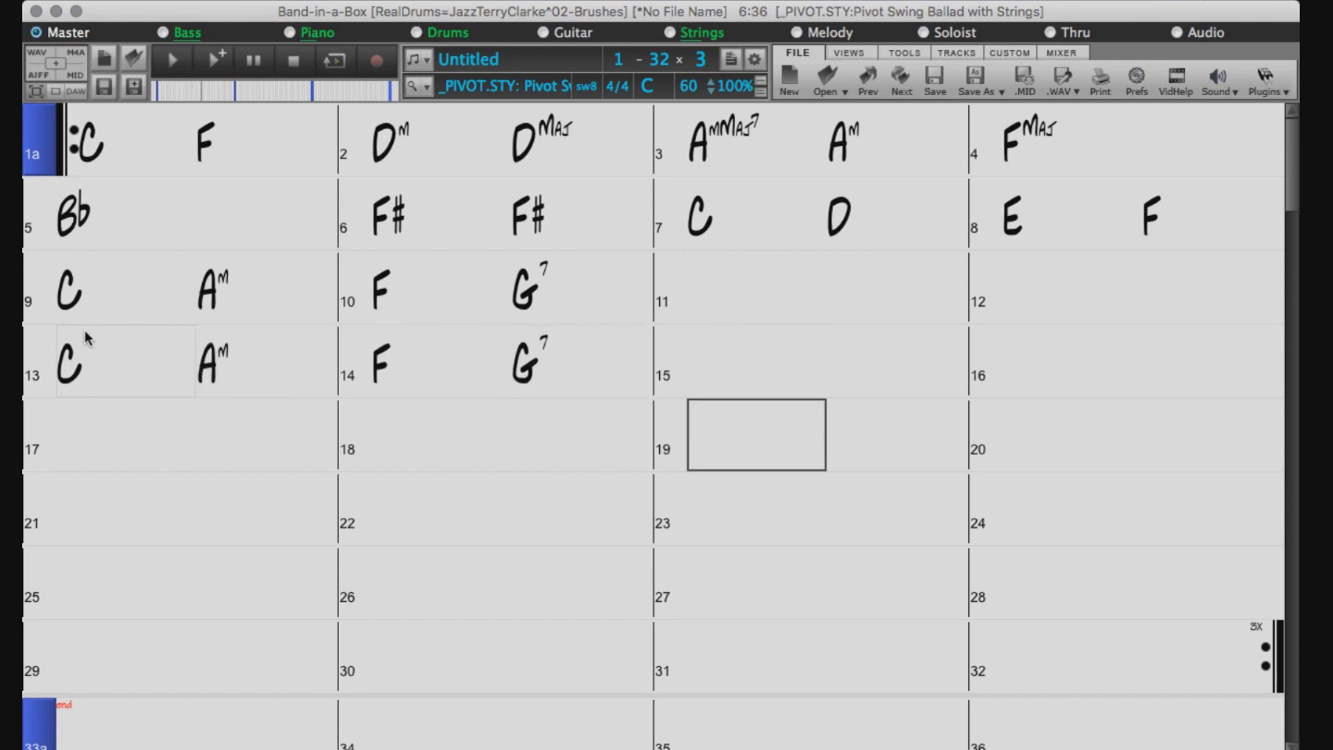
key("Left")
key("Left")
key("Left")
key("Left")
type("1")
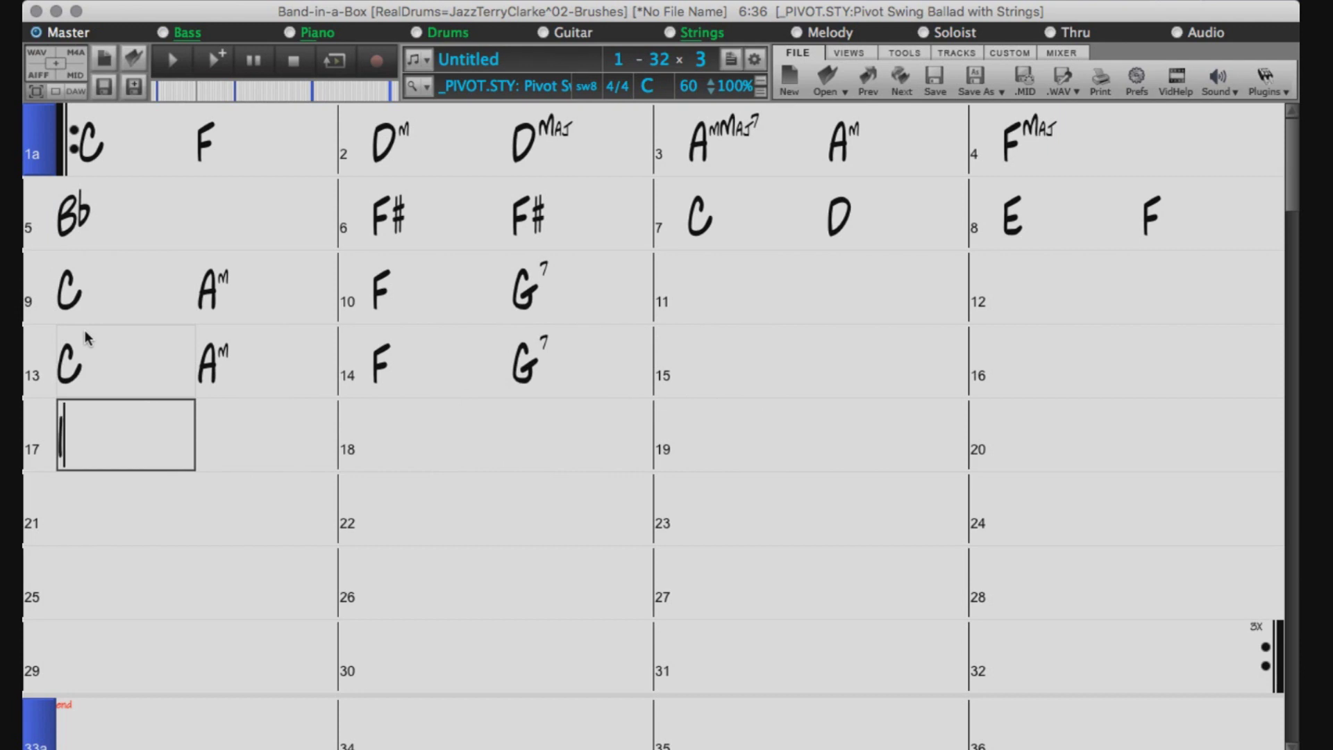
key("Return")
type("6m")
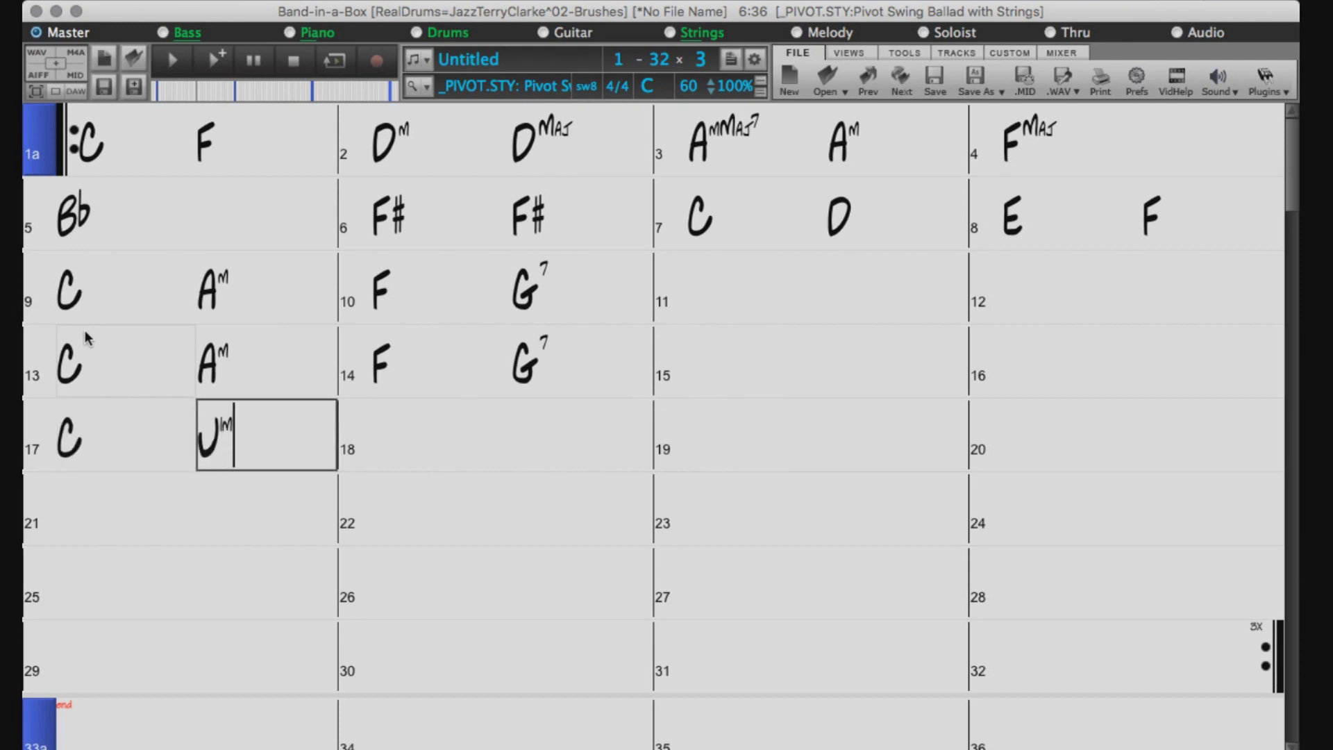
key("Return")
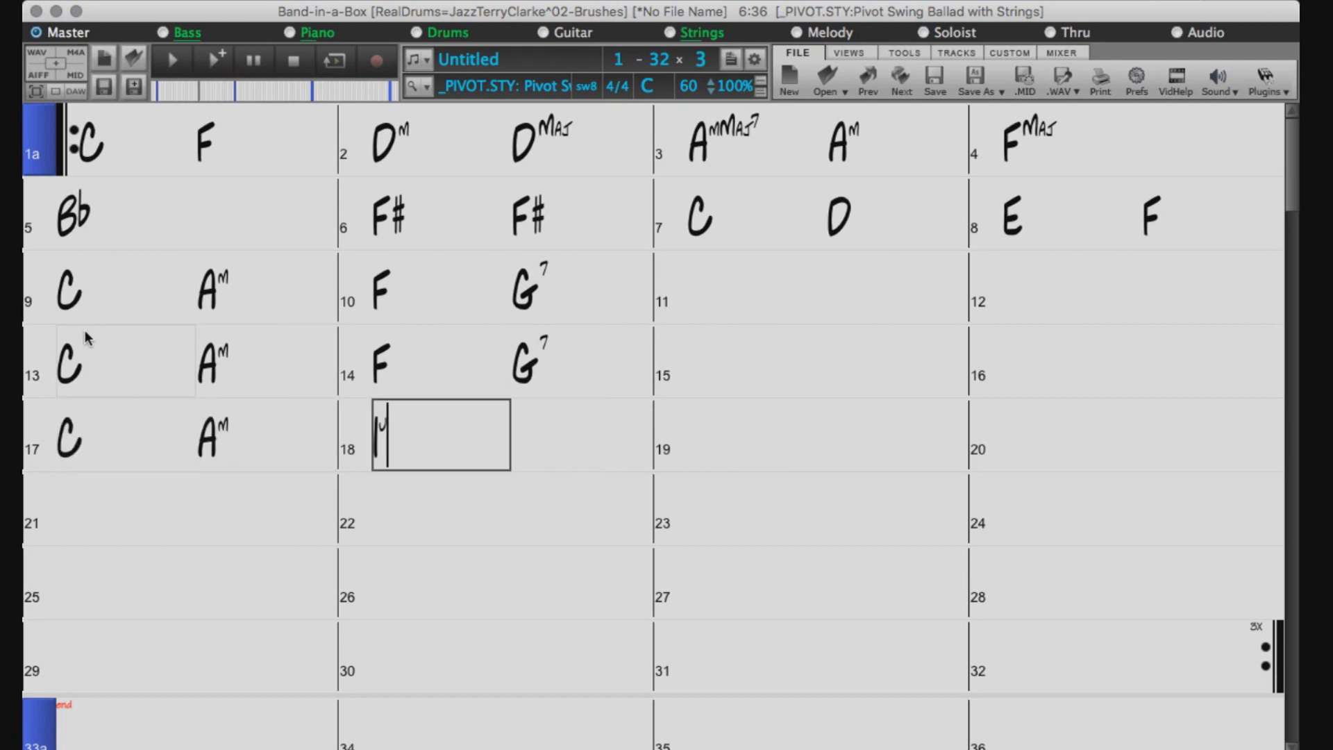
type("4")
key("Return")
type("57")
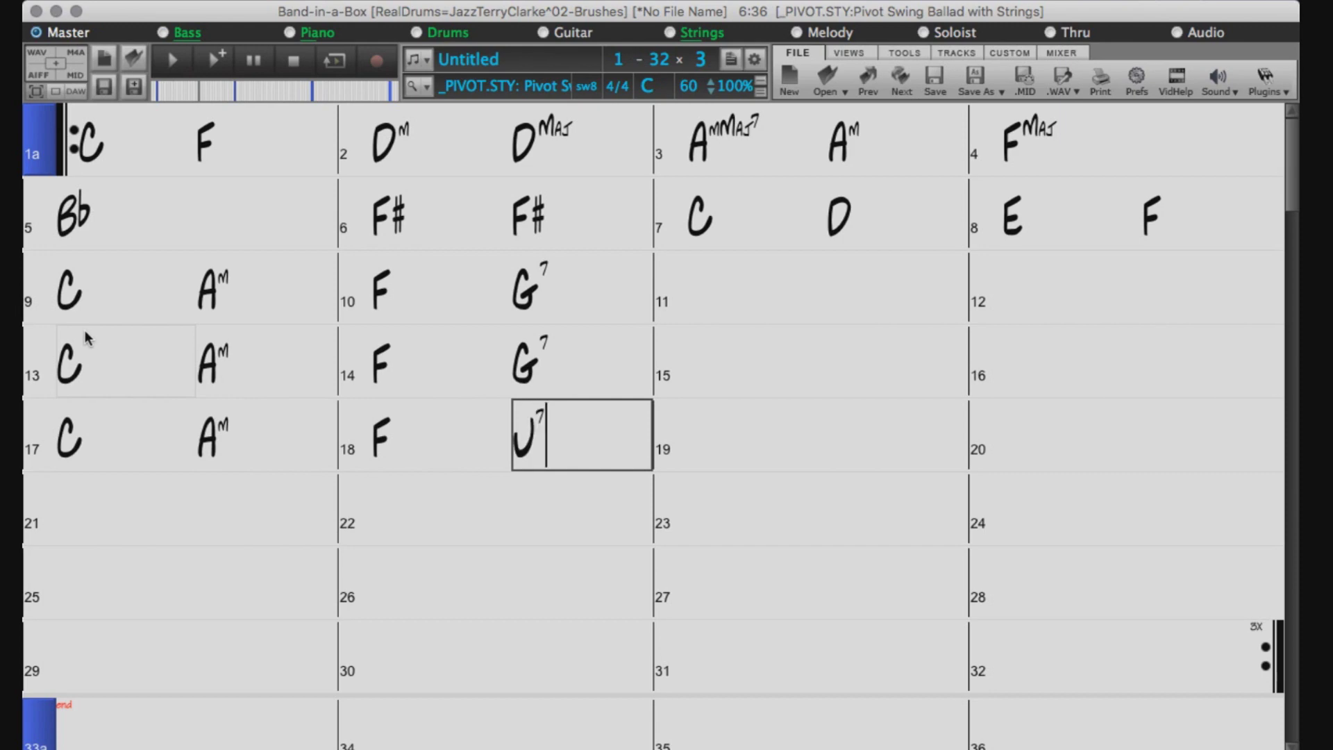
key("Return")
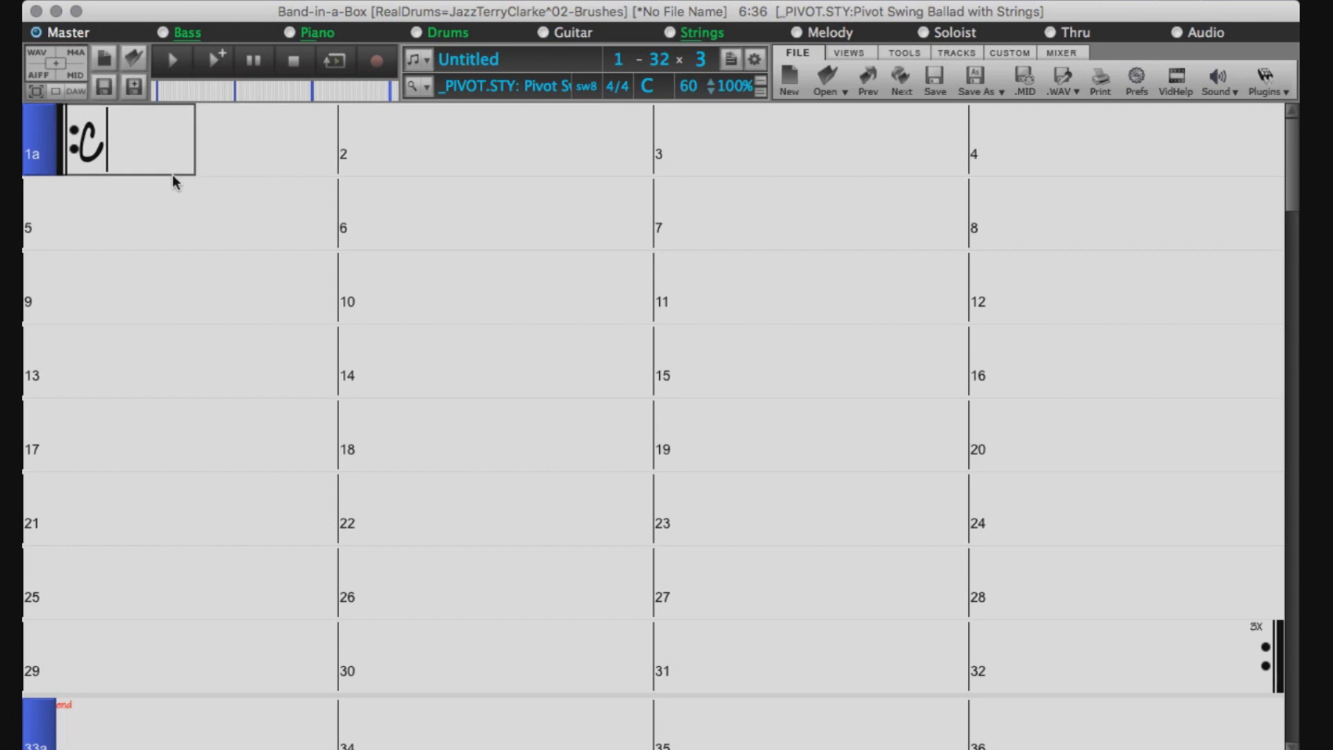
Step: Add F to bar 1, Dm and D to bar 2, and C then F,G to bar 3
key("Right")
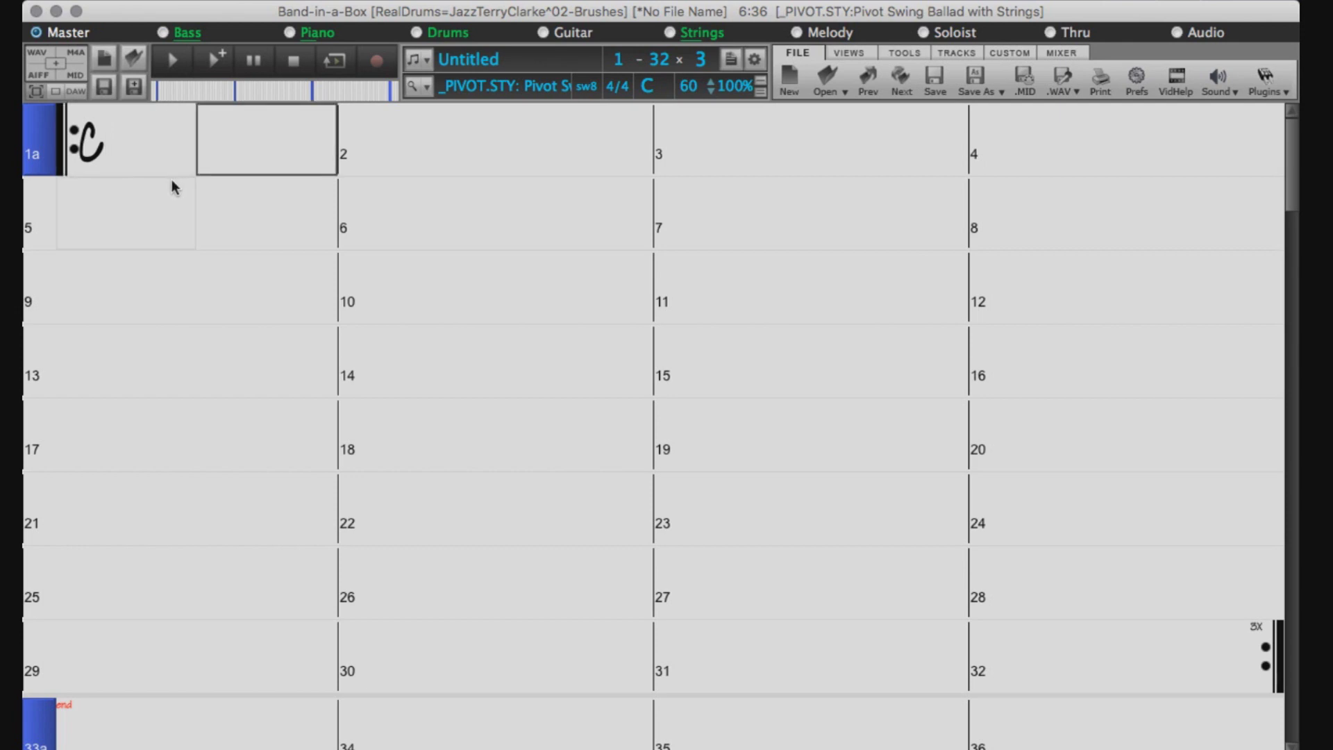
type("F")
key("Return")
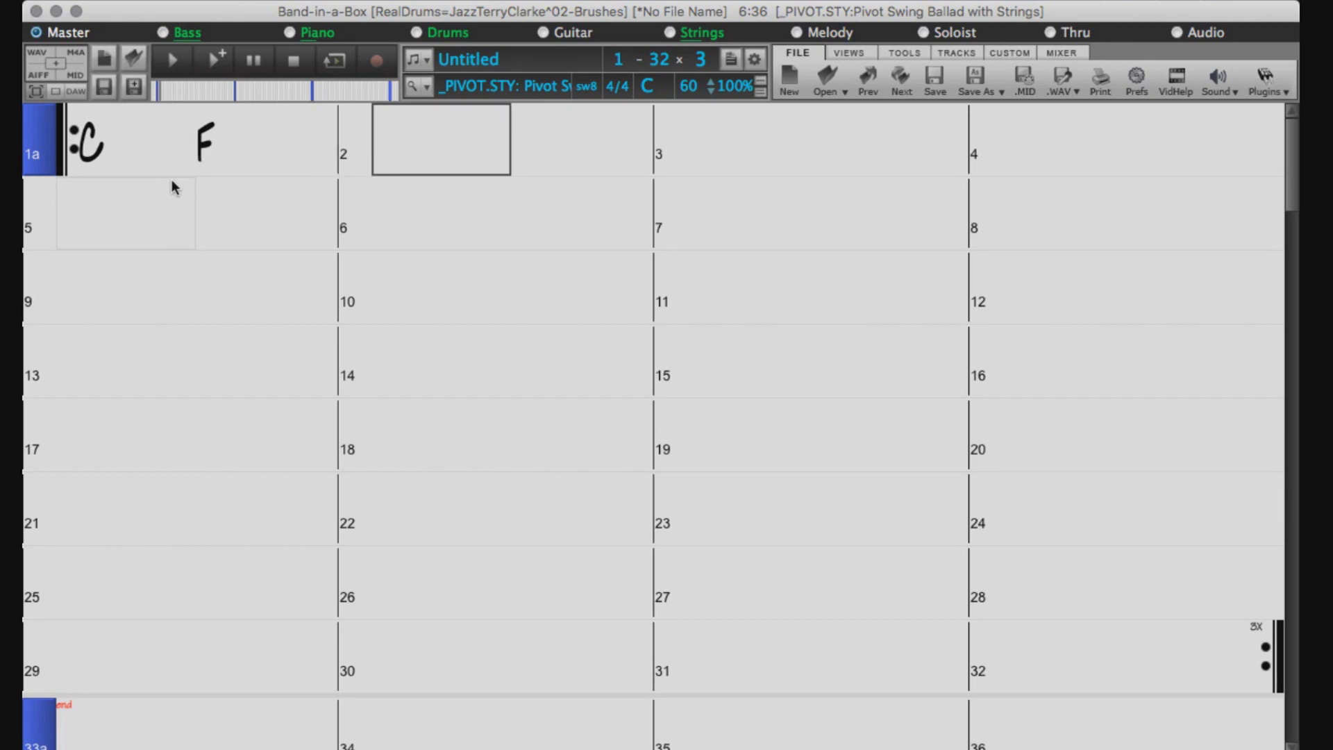
type("Dm")
key("Return")
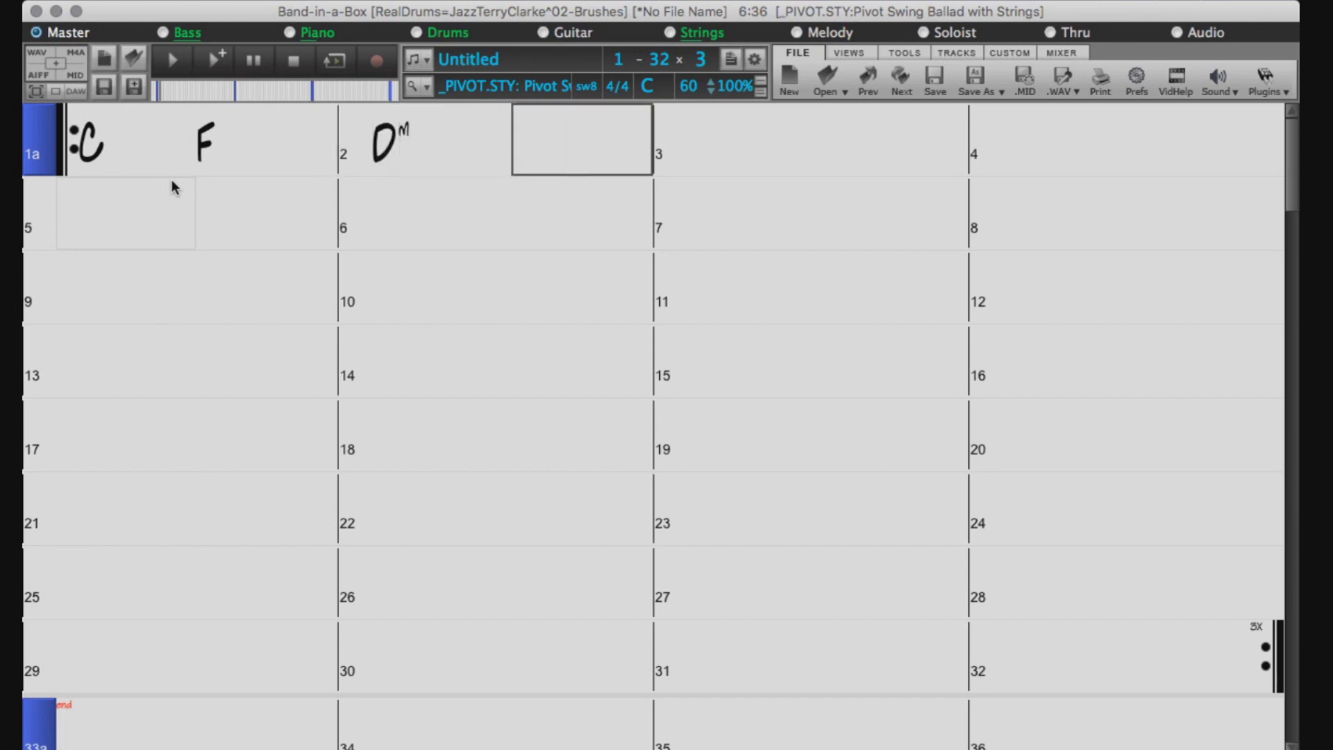
type("D")
key("Return")
type("C")
key("Return")
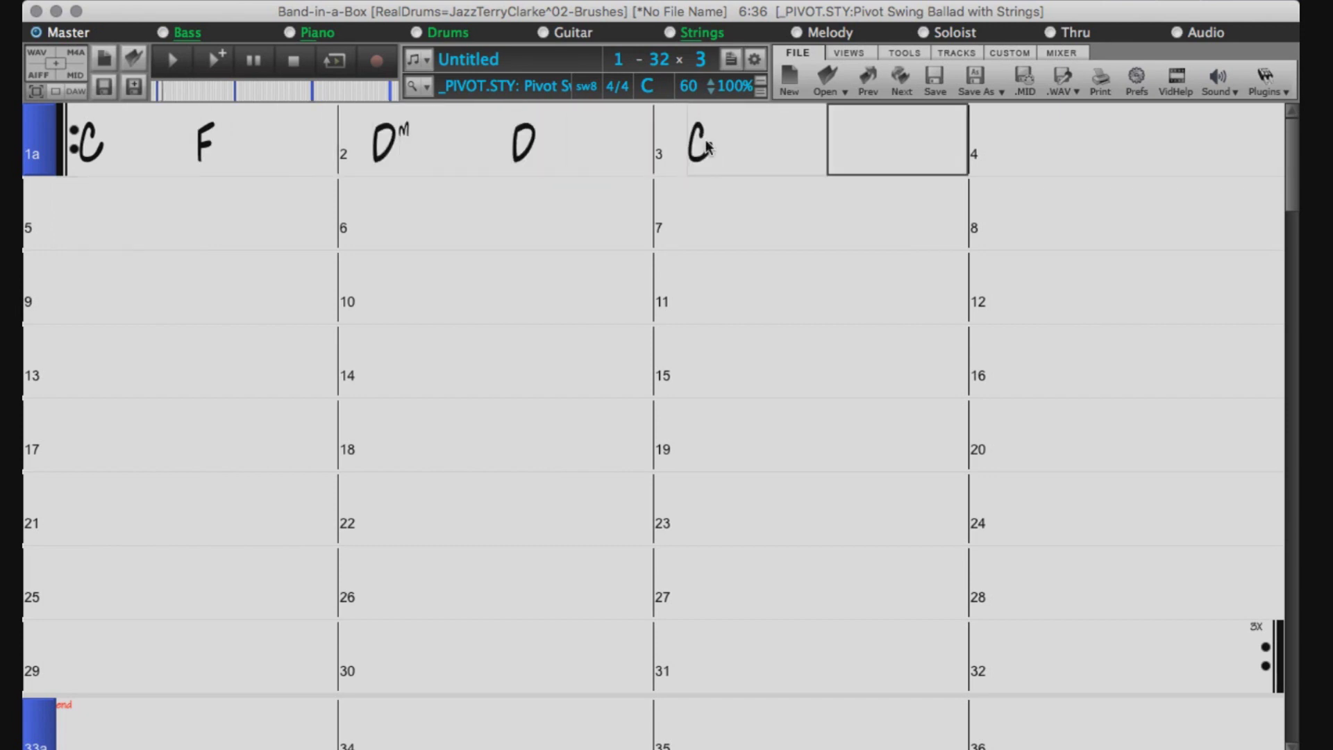
type("F,G")
key("Return")
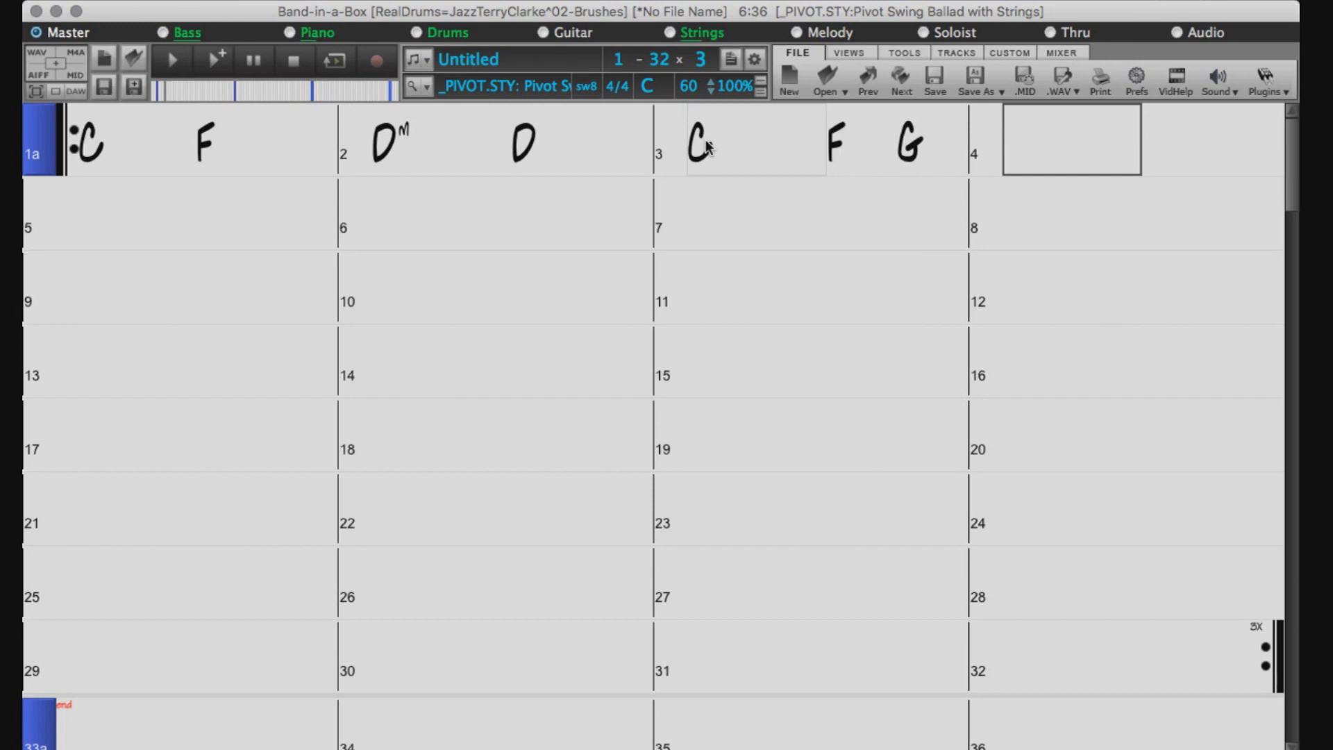
Step: Enter G on beat 3 of bar 4, C,F and Dm,G in bar 5, and C in bar 6
key("Right")
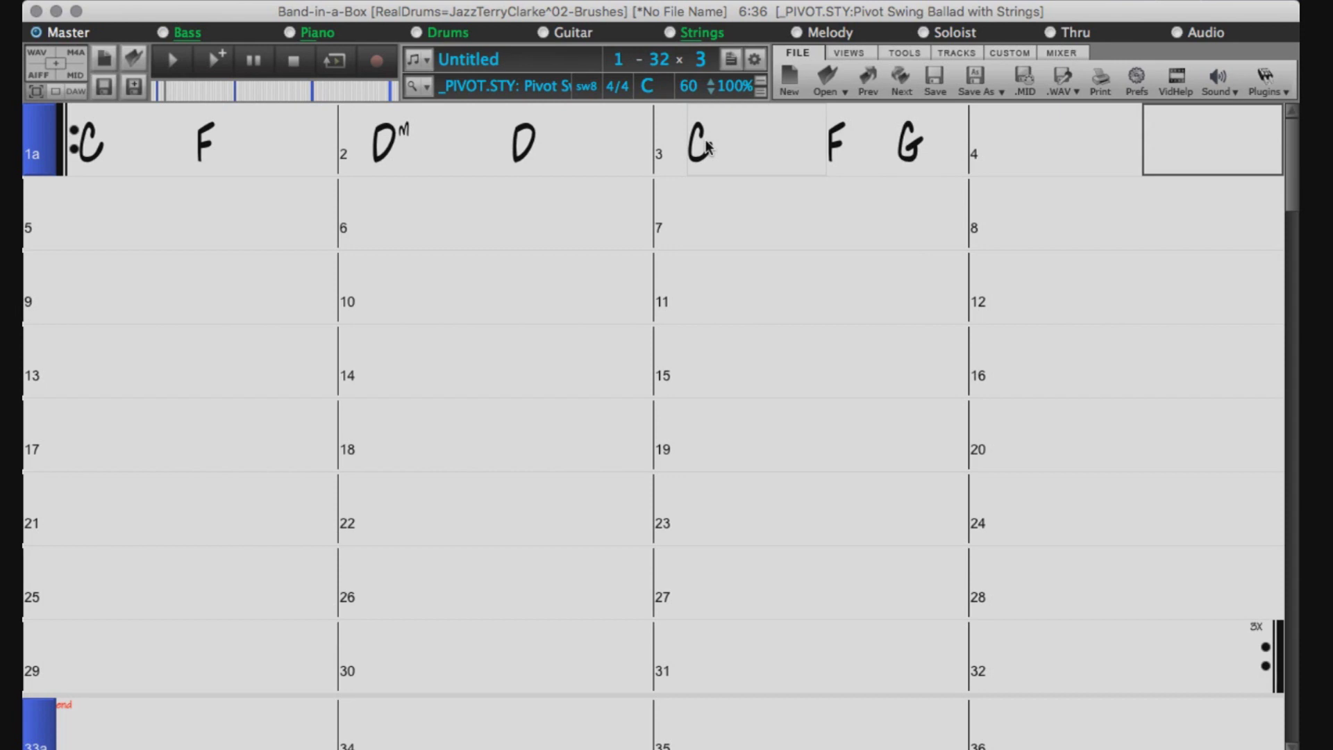
type("G")
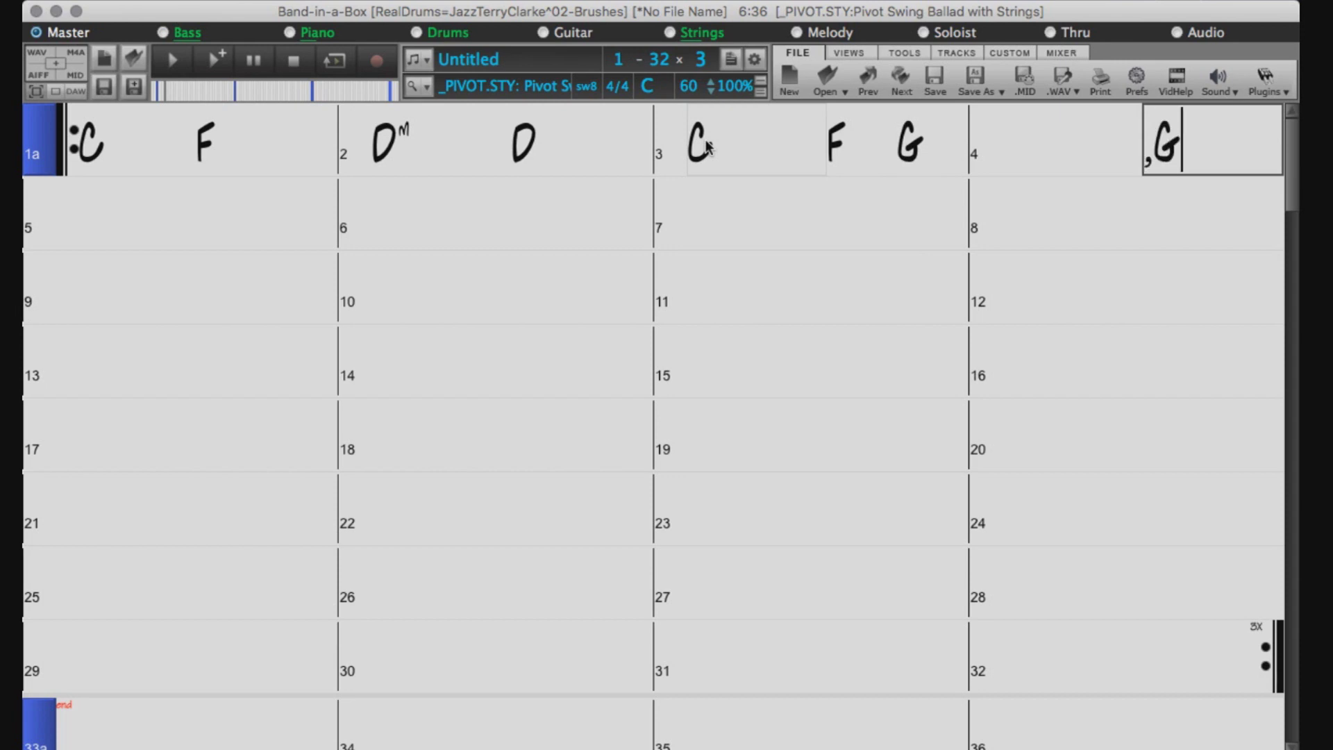
key("Return")
type("C,F")
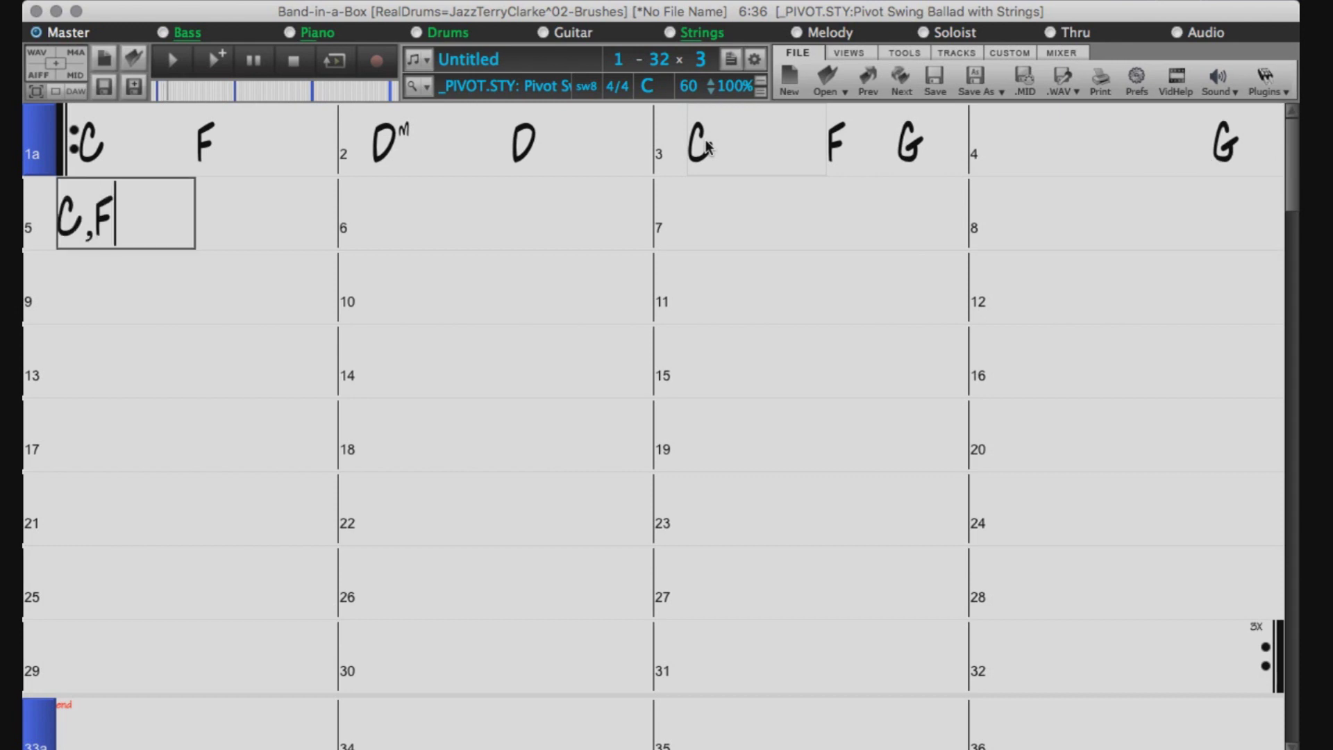
key("Return")
type("Dm")
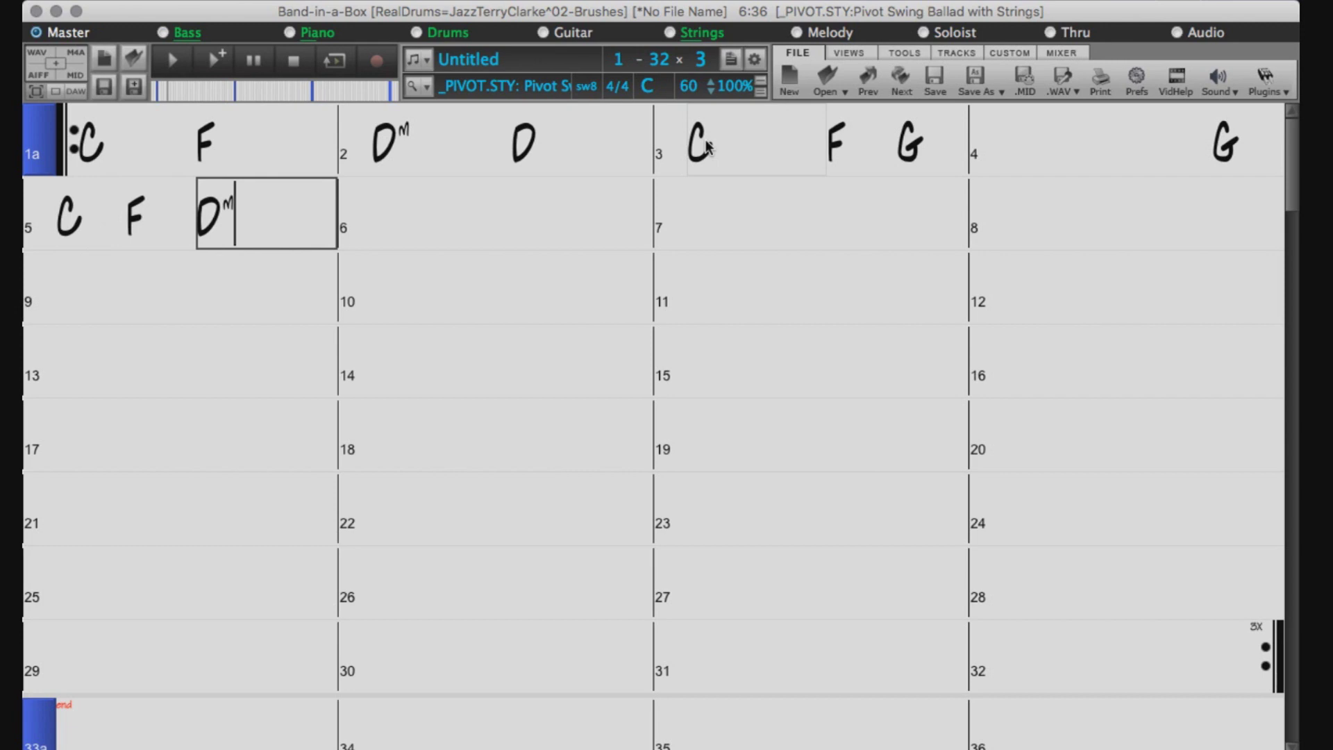
type(",G")
key("Return")
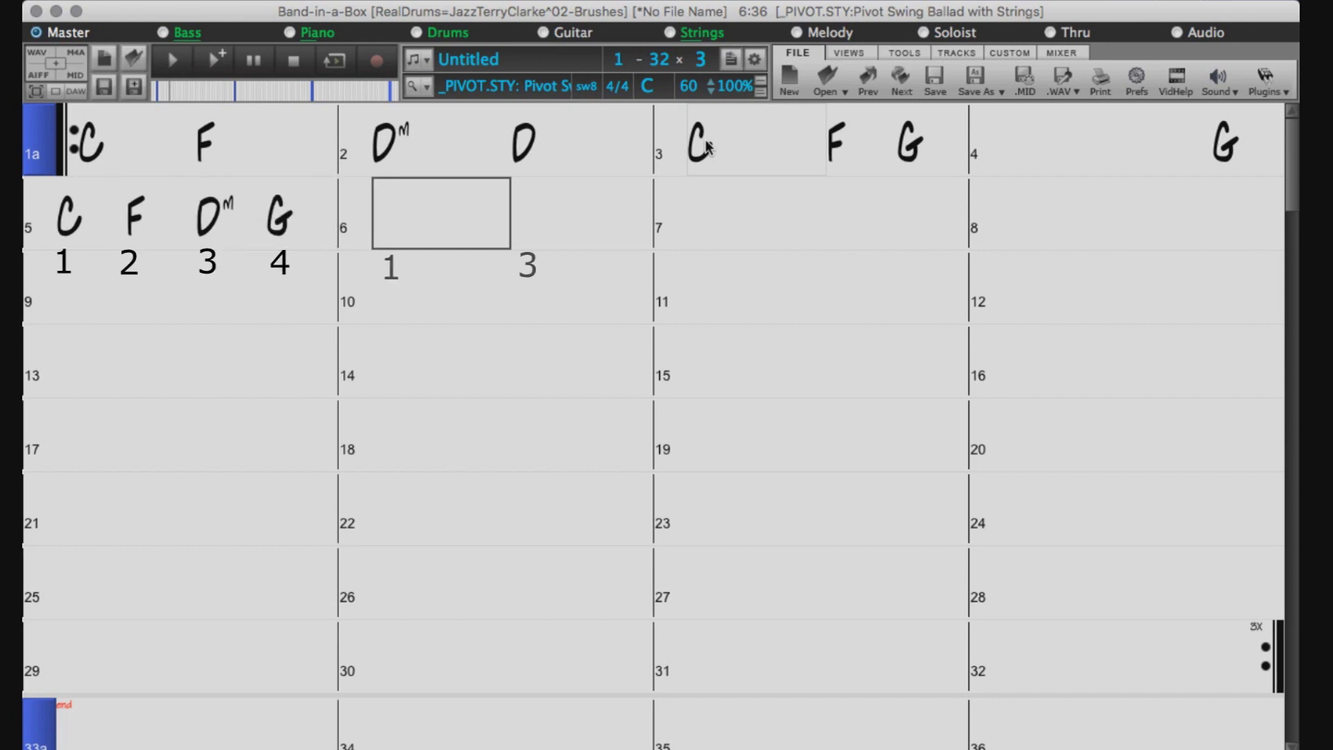
type("C")
key("Return")
Step: Add F to bar 6, then C,^F and Dm,^G in bar 7 and C,^^F in bar 8
type("F")
key("Return")
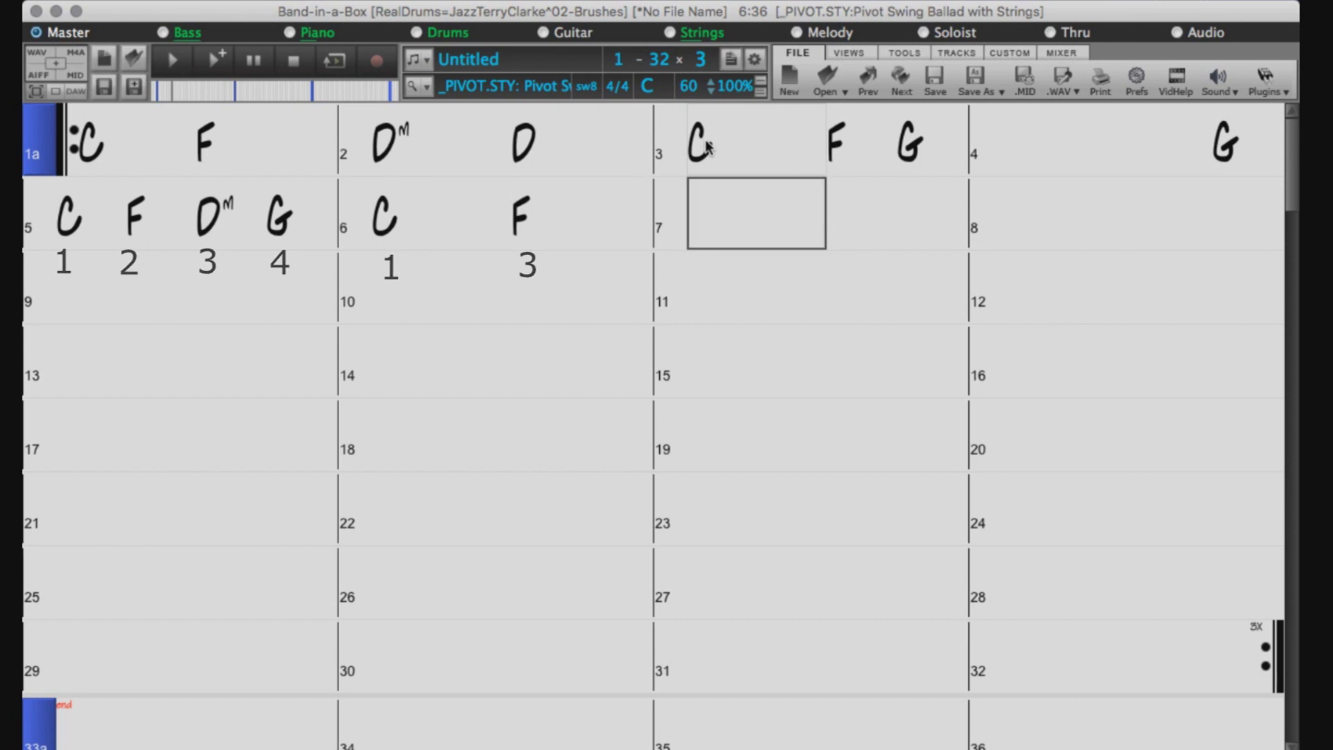
type("C,^F")
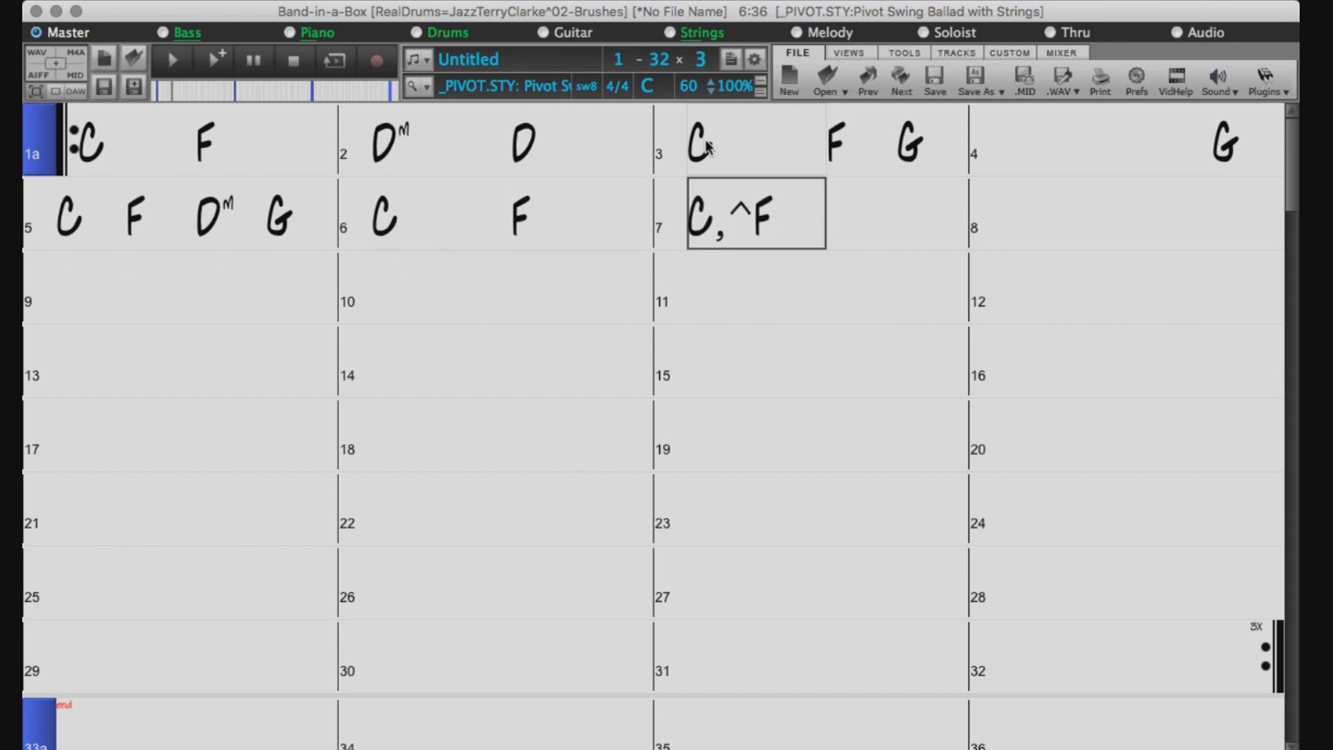
key("Return")
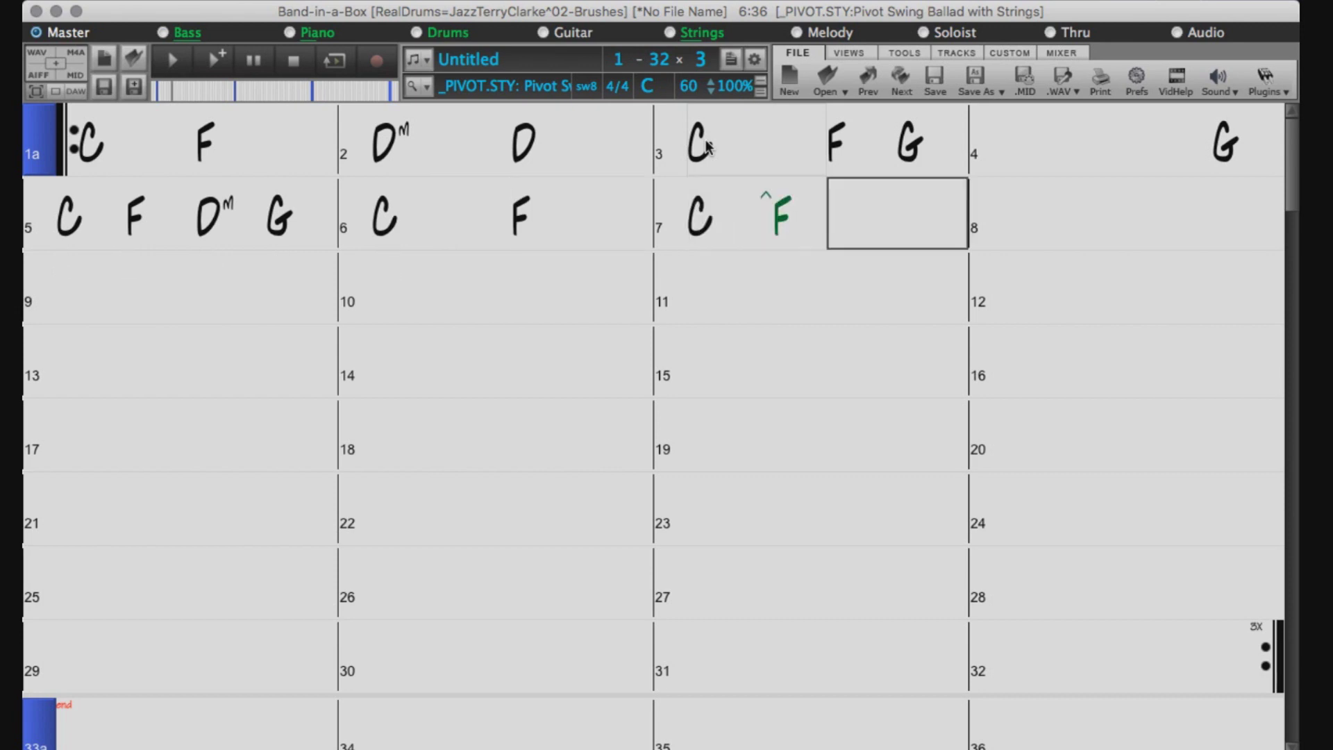
type("Dm,^G")
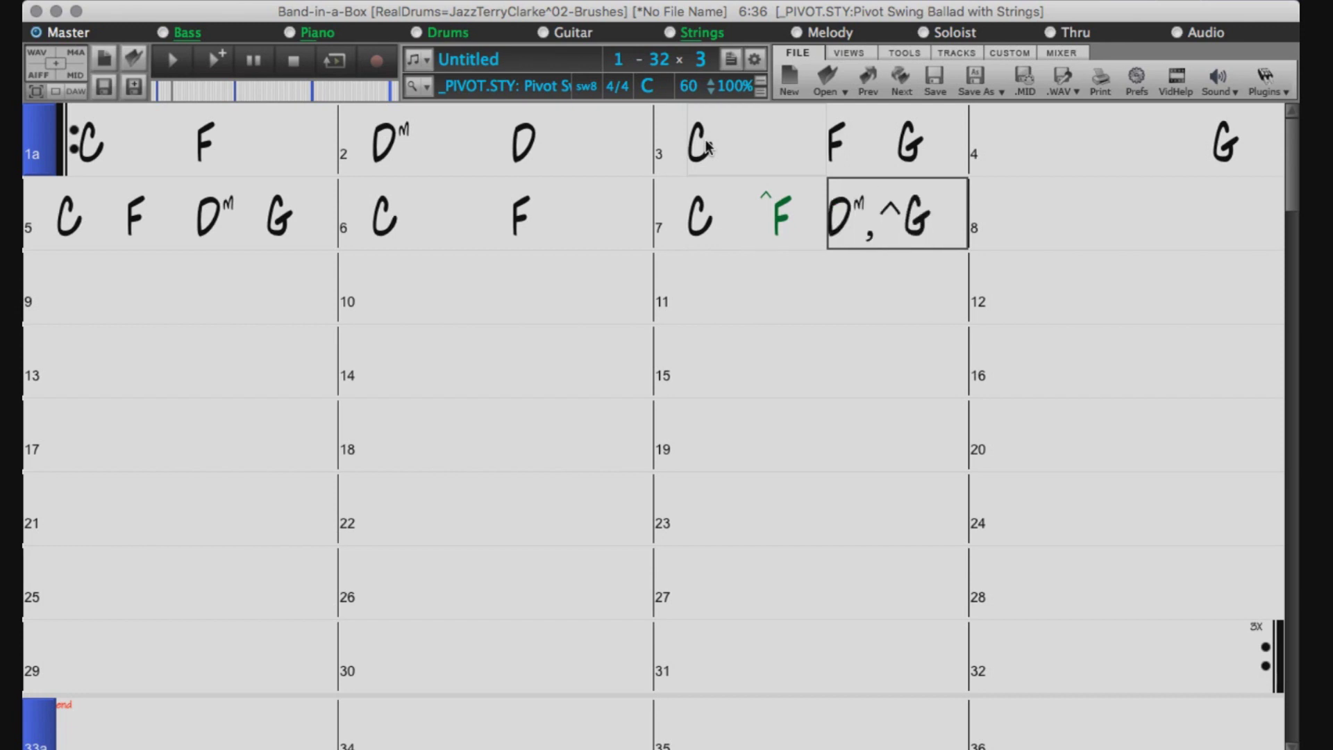
key("Return")
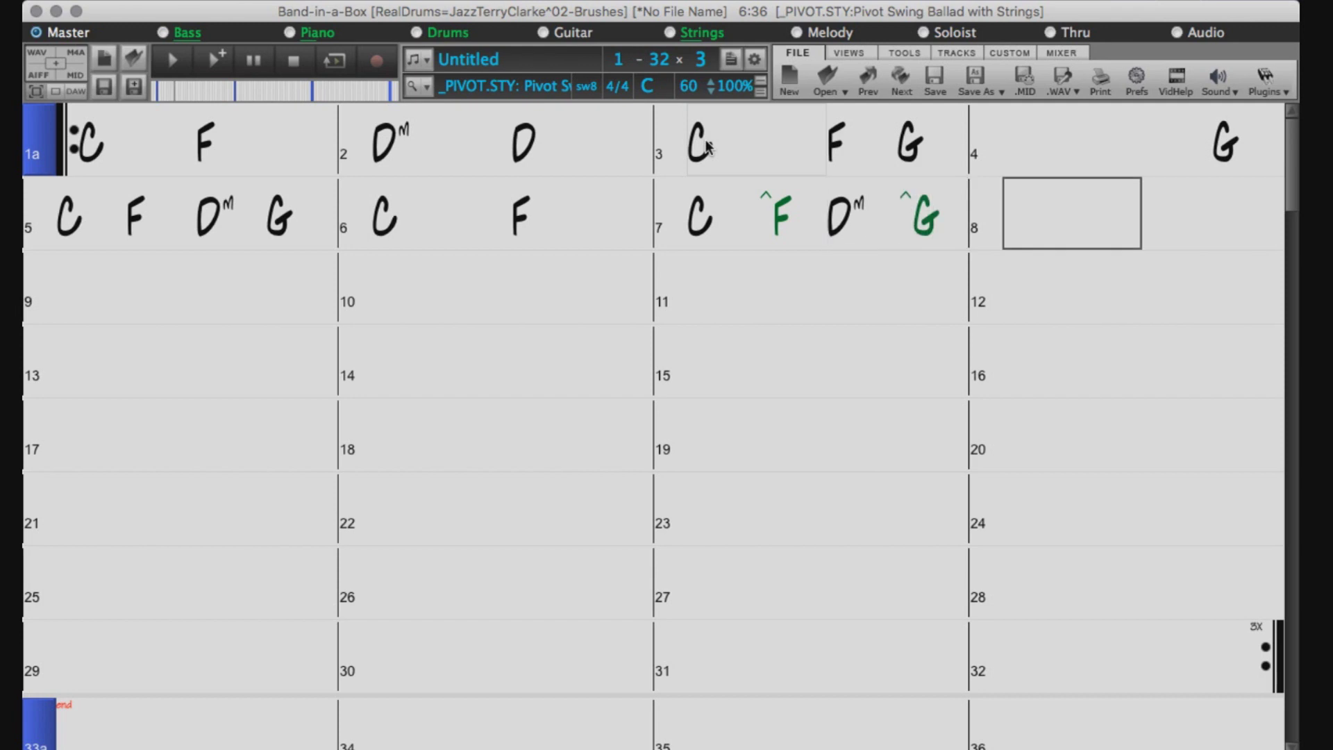
type("C,^^F")
key("Return")
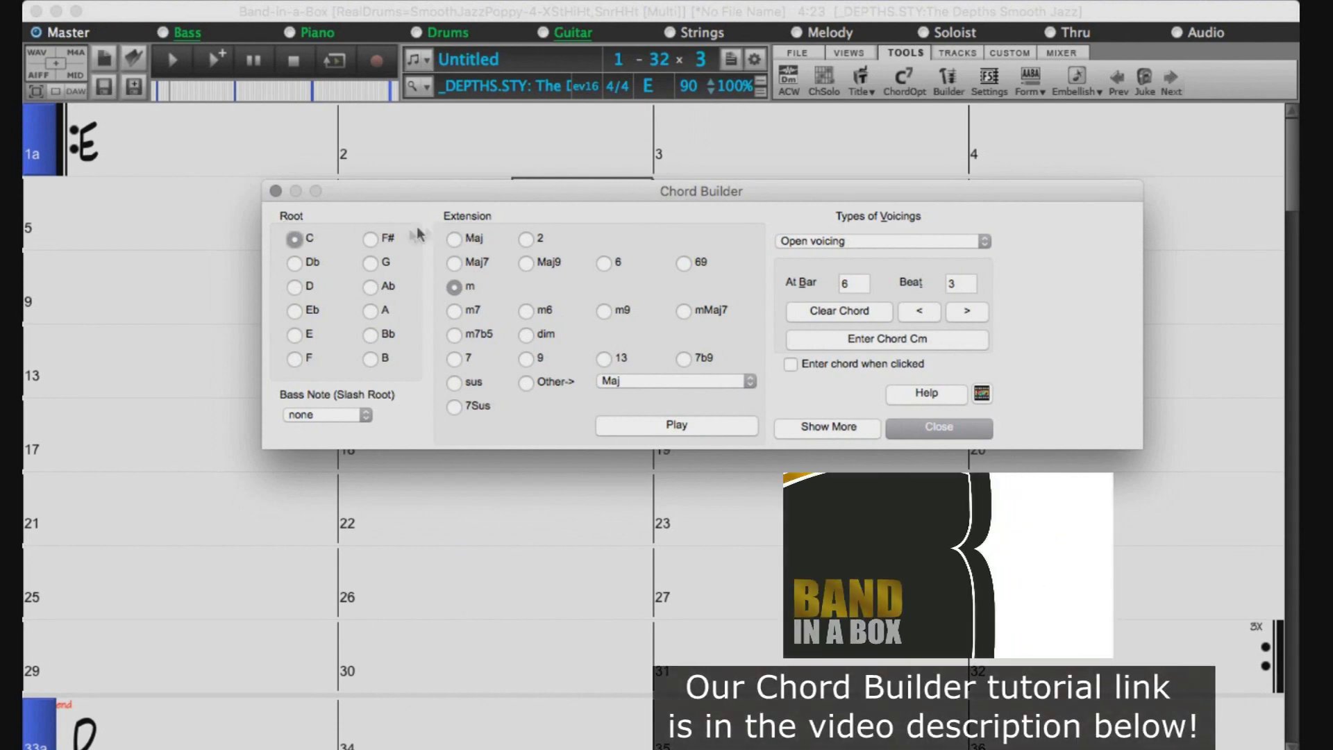
Step: In the Chord Builder, set the root to D and keep the bass note at none
left_click(294, 287)
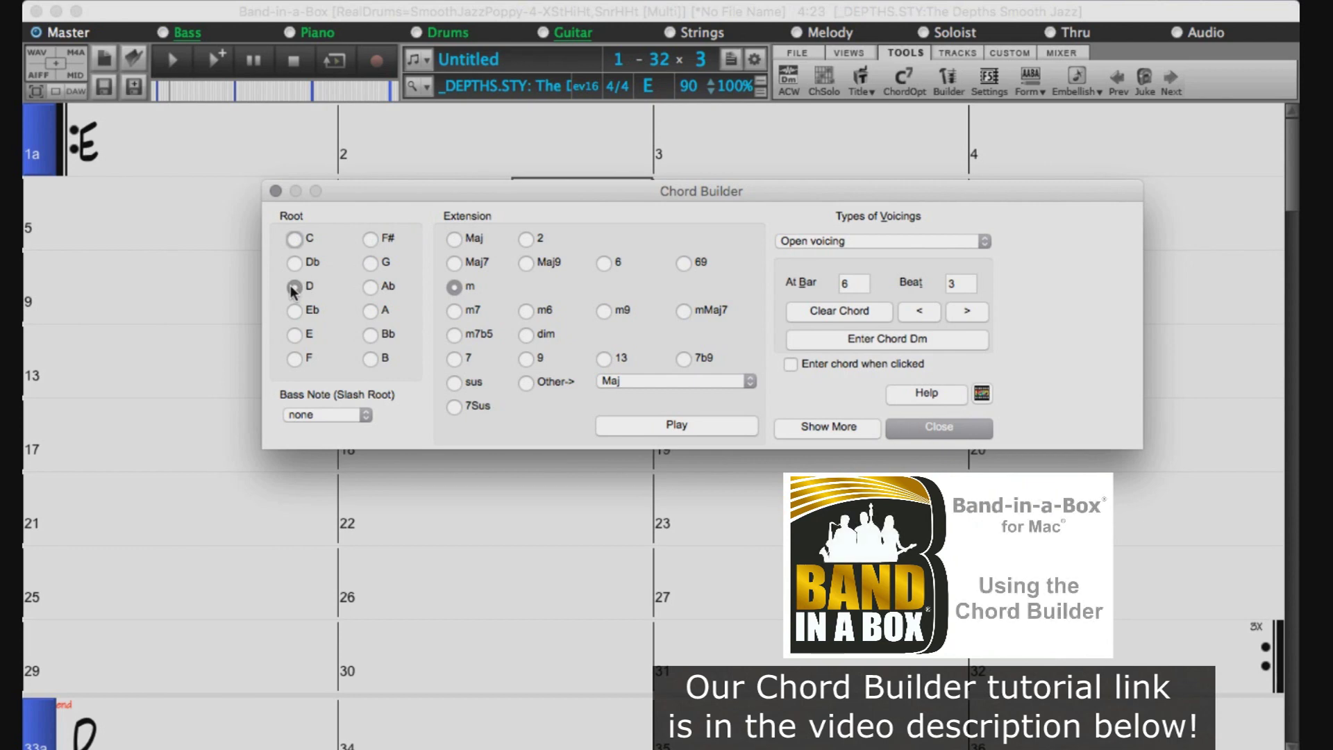
left_click(364, 416)
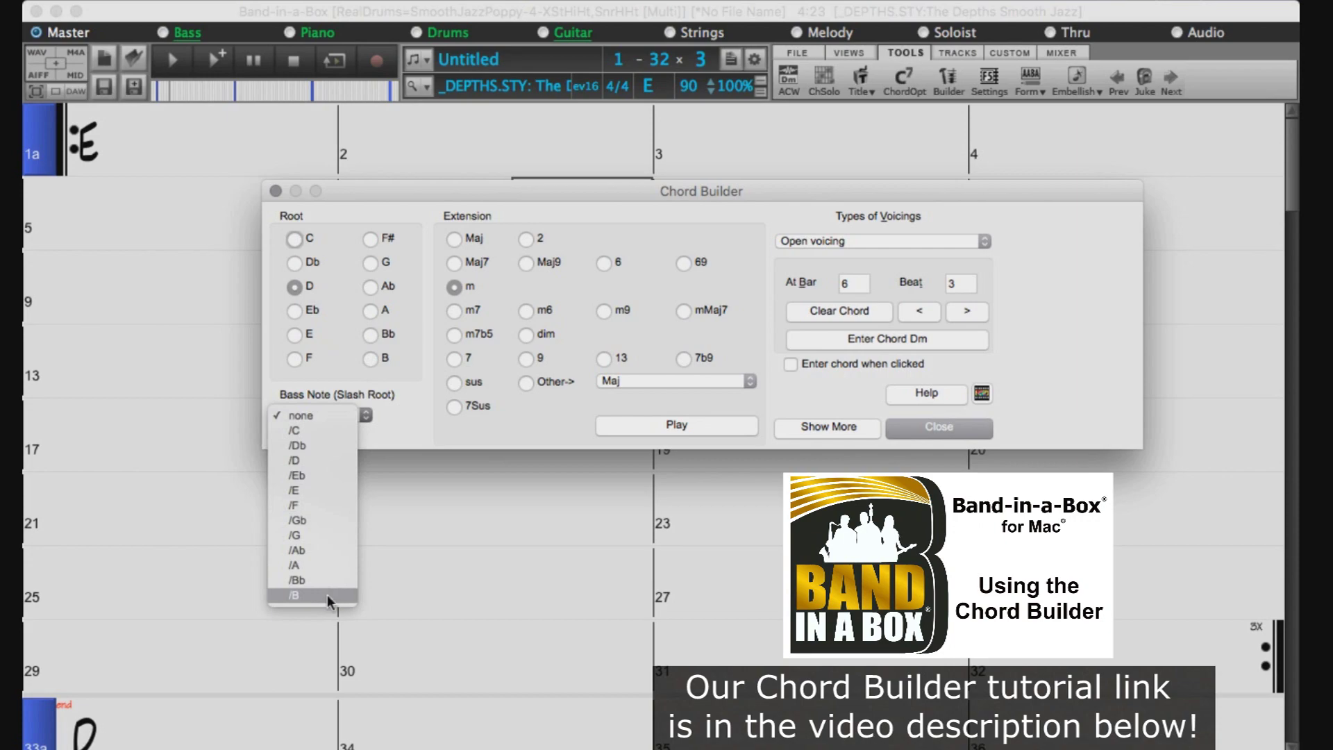
left_click(394, 427)
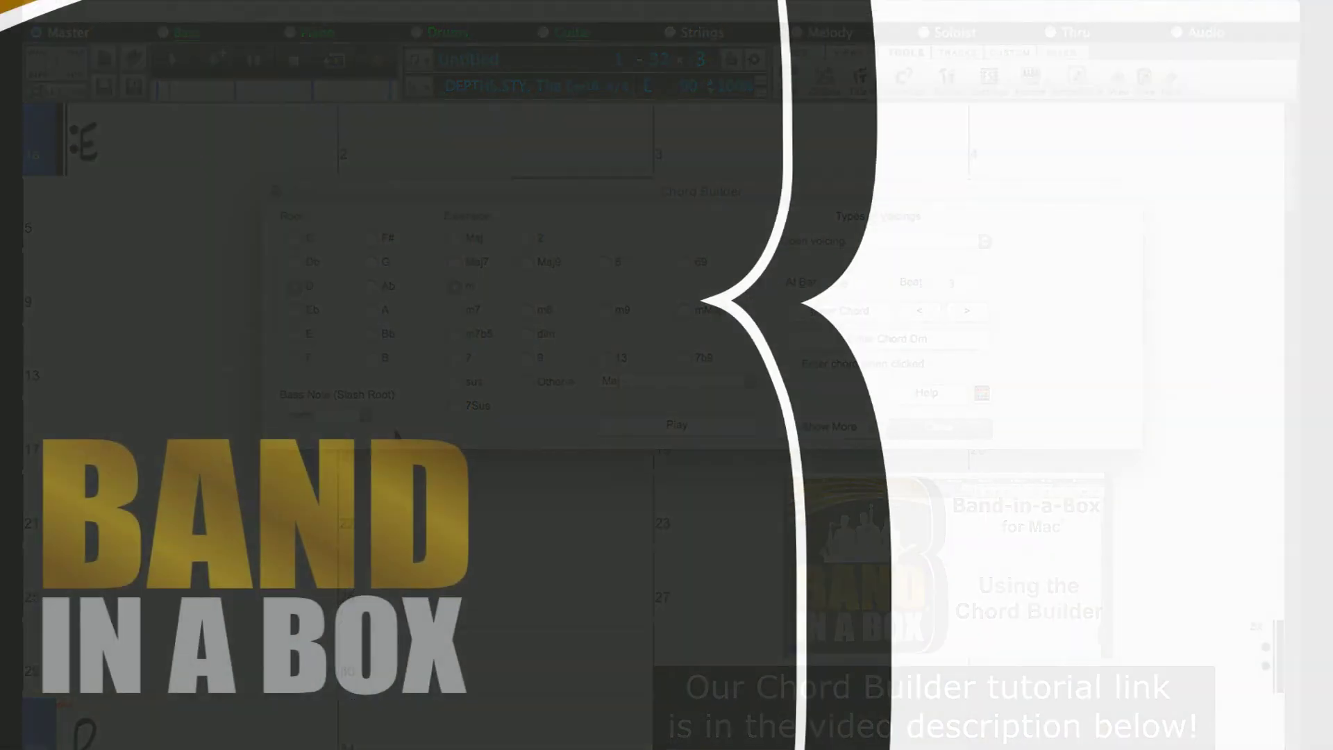